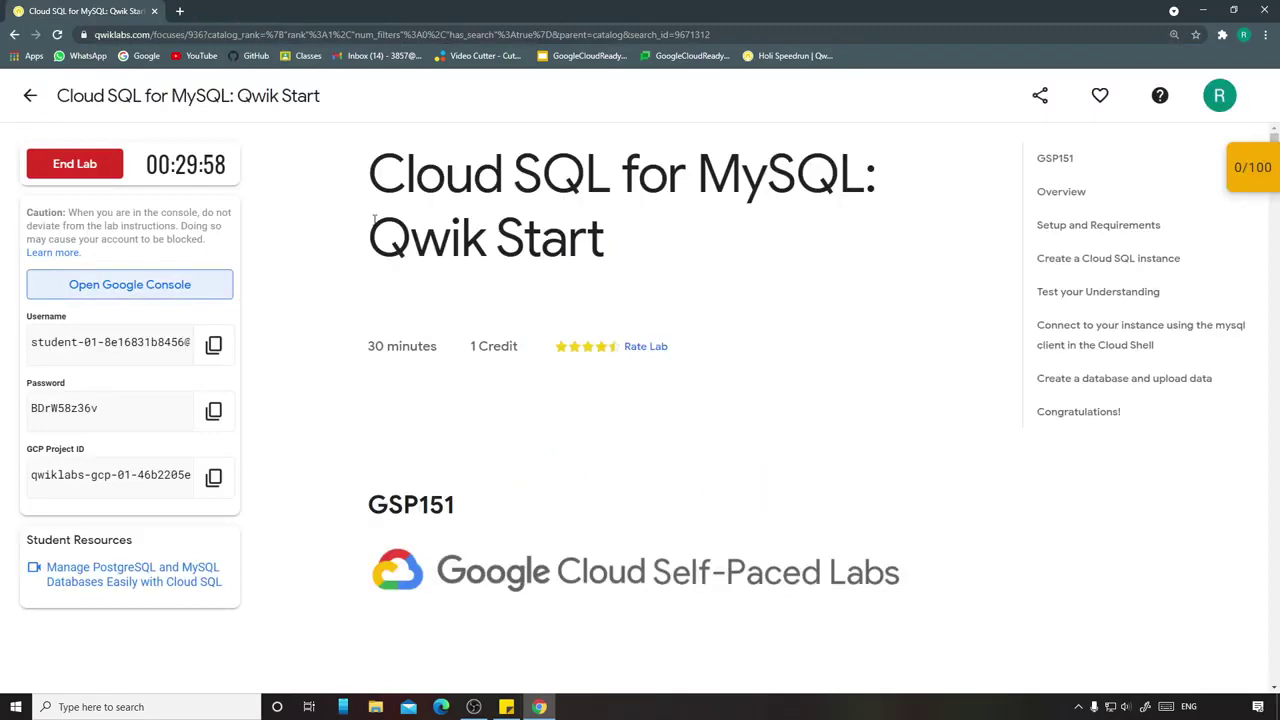
# Step: Open the lab project's Google Cloud console sign-in page in an incognito window
pyautogui.hotkey('ctrl', 'shift', 'n')
pyautogui.write('accounts.google.com/ServiceLogin?continue=https%3A%2F%2Fconsole.cloud.google.com%2Fhome%2Fdashboard%3Fproject%3Dqwiklabs-gcp-01-46b2205ef808&service=accountsettings')
pyautogui.press('Return')
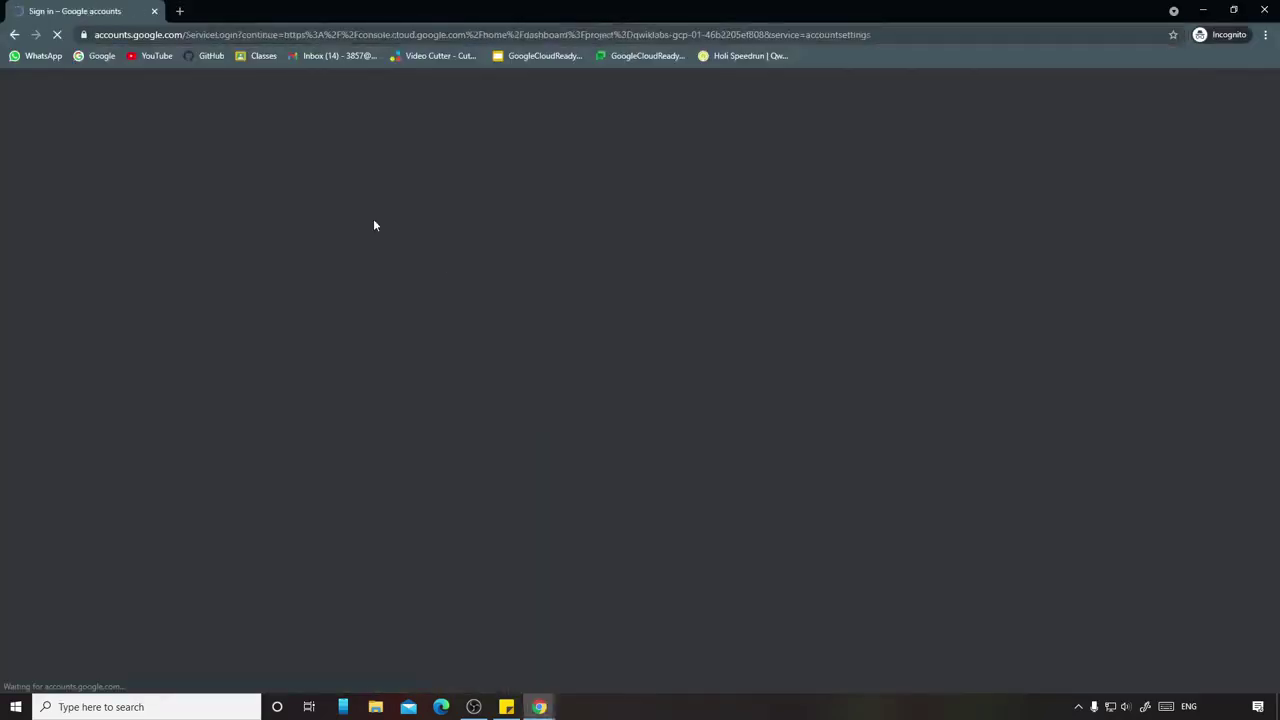
# Step: Copy the lab username from the Qwiklabs page and submit it as the Google sign-in email
pyautogui.click(539, 706)
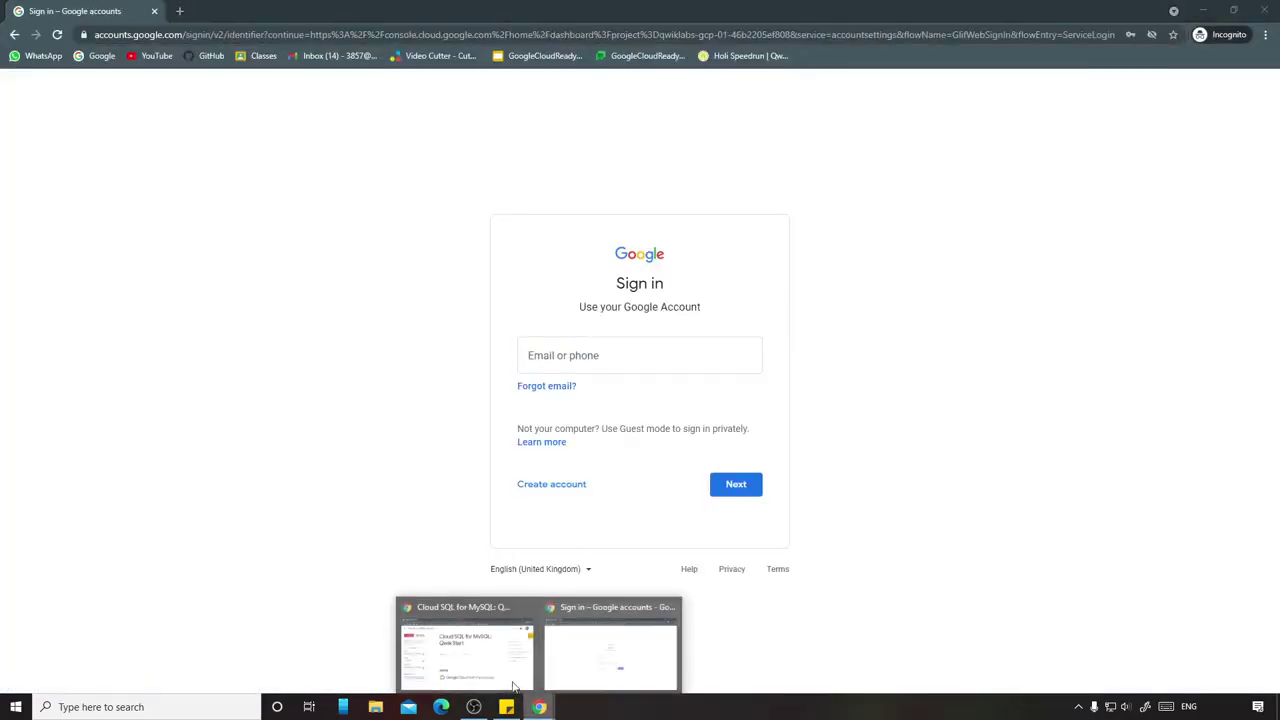
pyautogui.click(466, 650)
pyautogui.click(213, 344)
pyautogui.moveTo(539, 706)
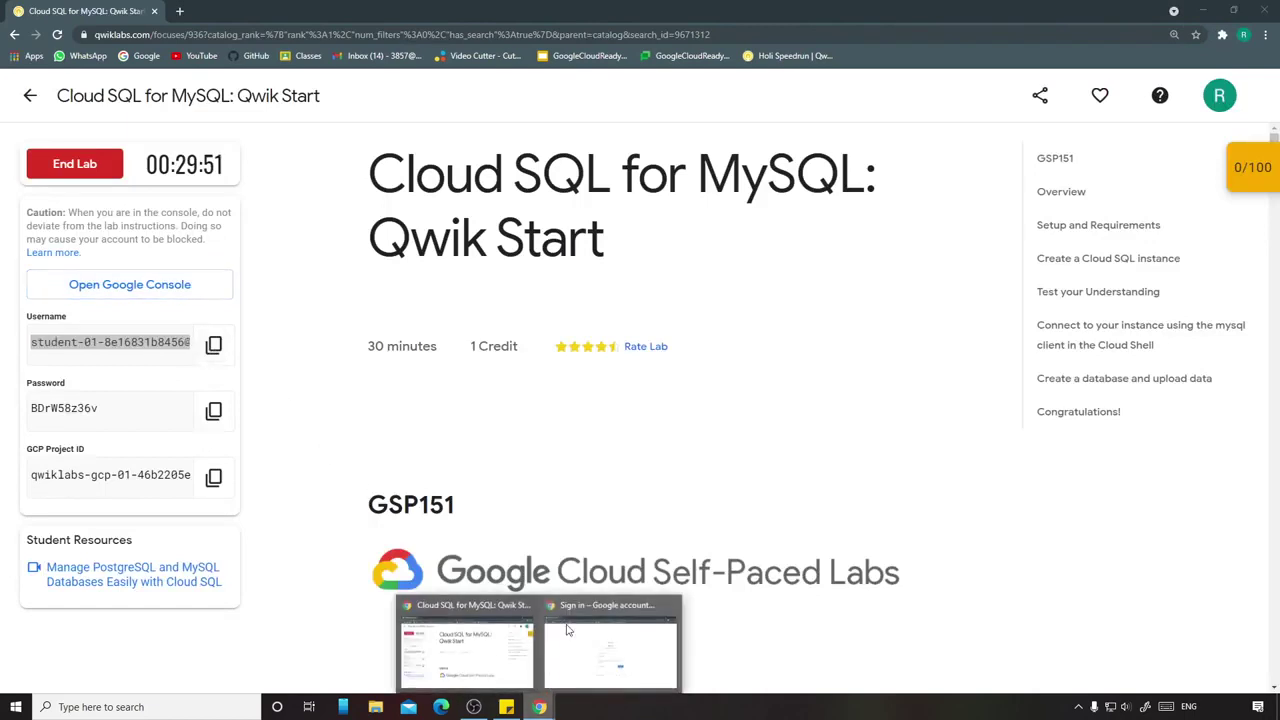
pyautogui.click(566, 630)
pyautogui.click(689, 346)
pyautogui.hotkey('ctrl', 'v')
pyautogui.click(734, 484)
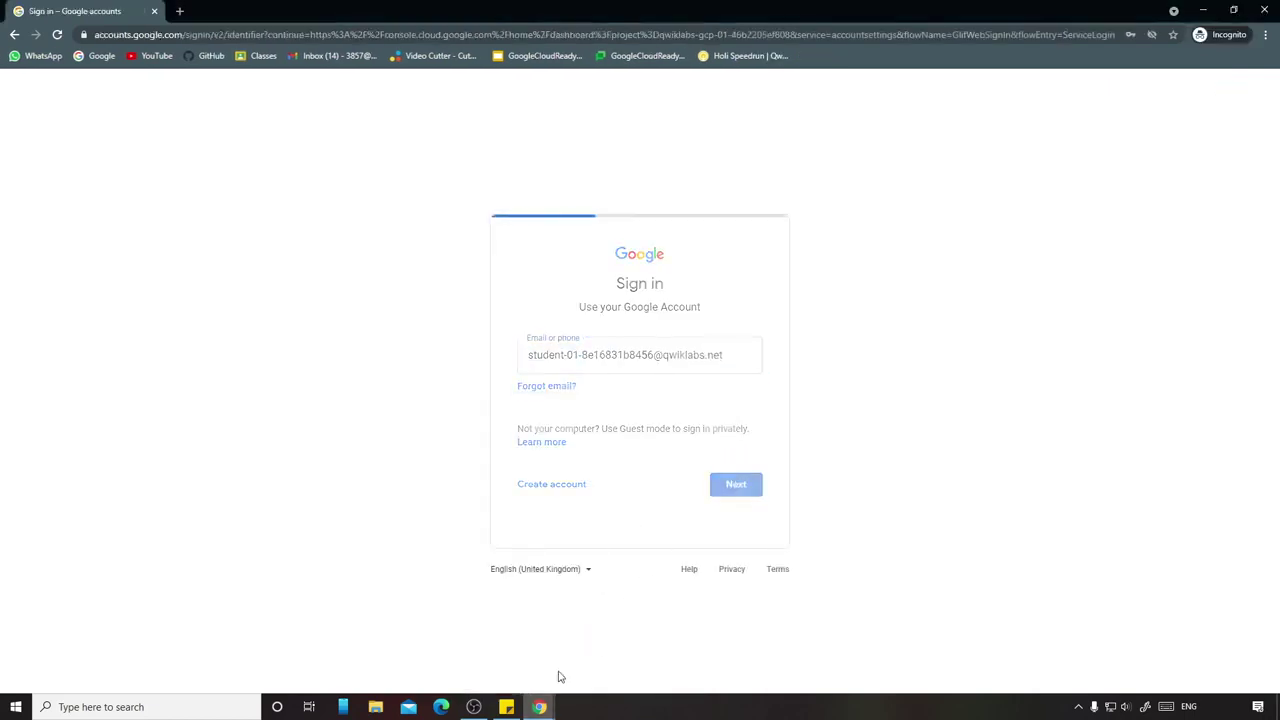
# Step: Sign in with the password copied from the lab page and confirm the account recovery options
pyautogui.click(466, 650)
pyautogui.click(213, 411)
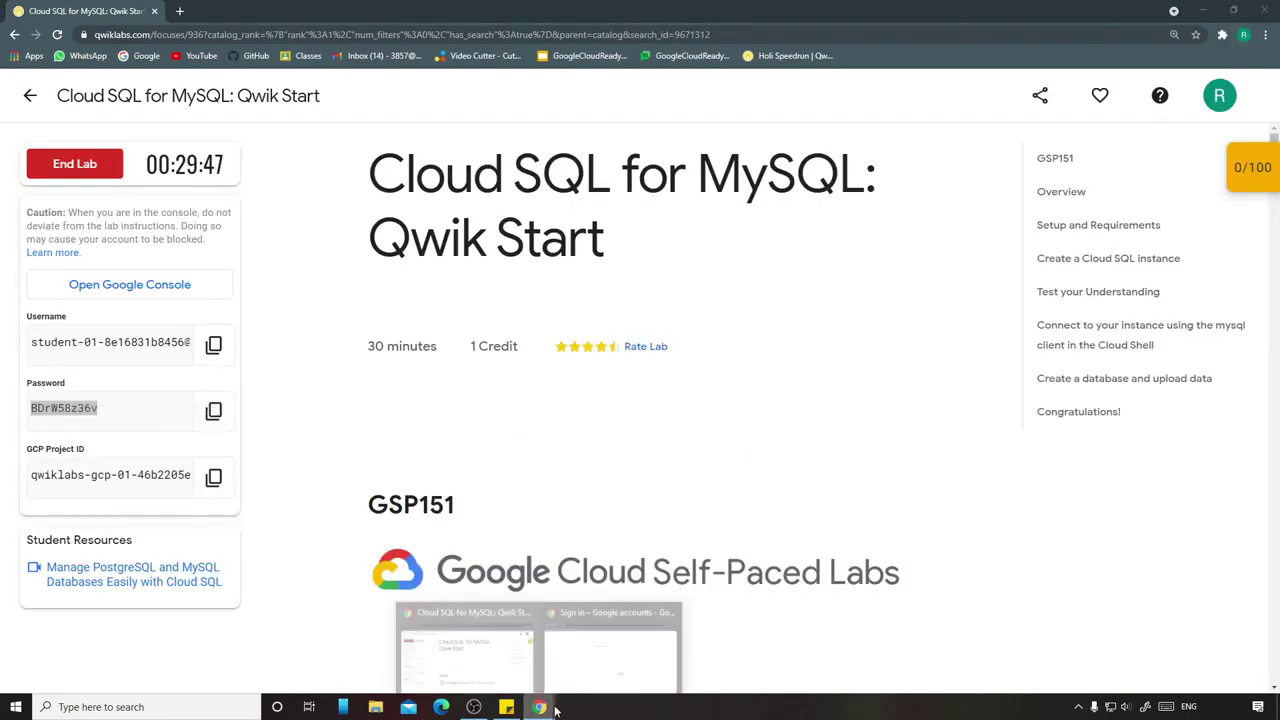
pyautogui.click(612, 650)
pyautogui.hotkey('ctrl', 'v')
pyautogui.click(748, 462)
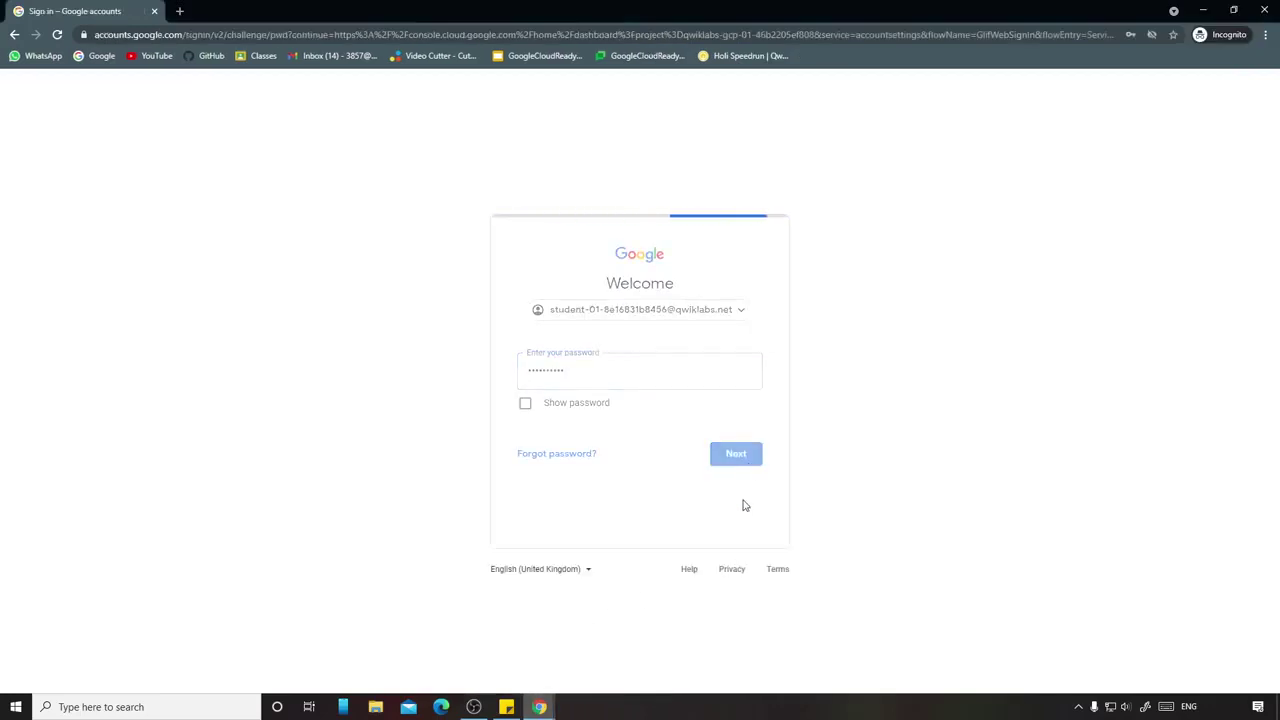
pyautogui.click(700, 449)
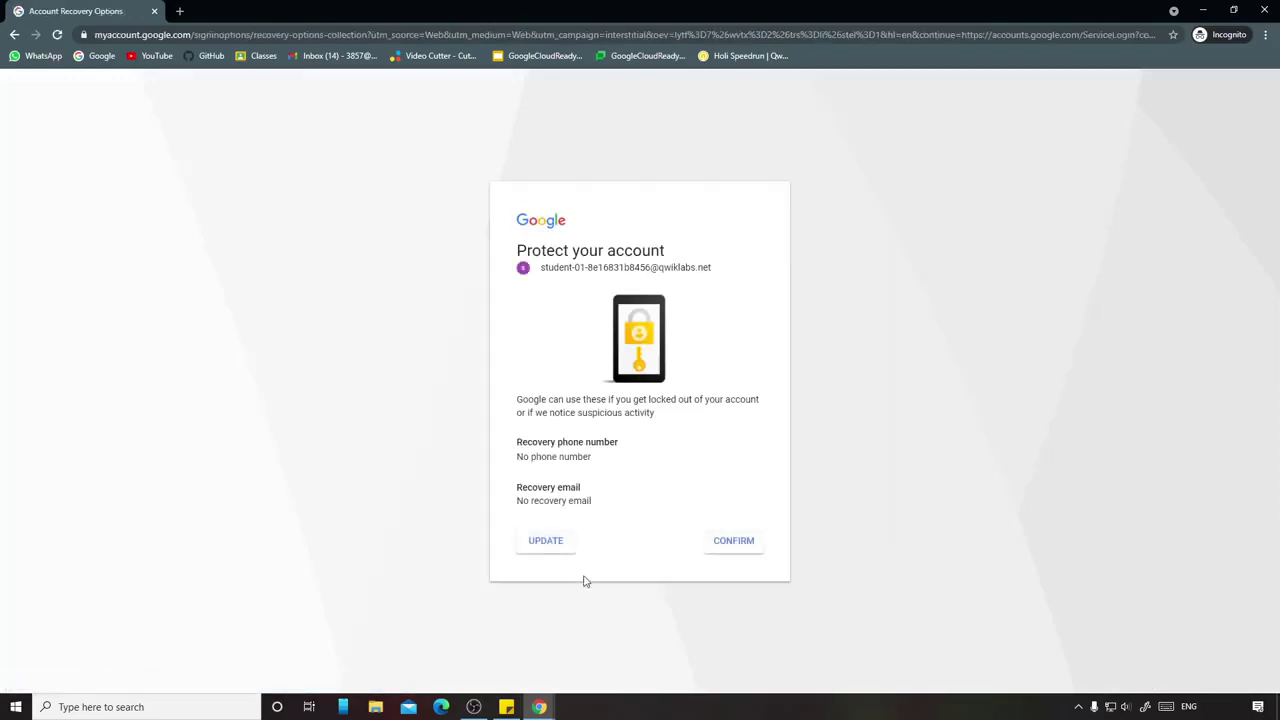
pyautogui.click(735, 540)
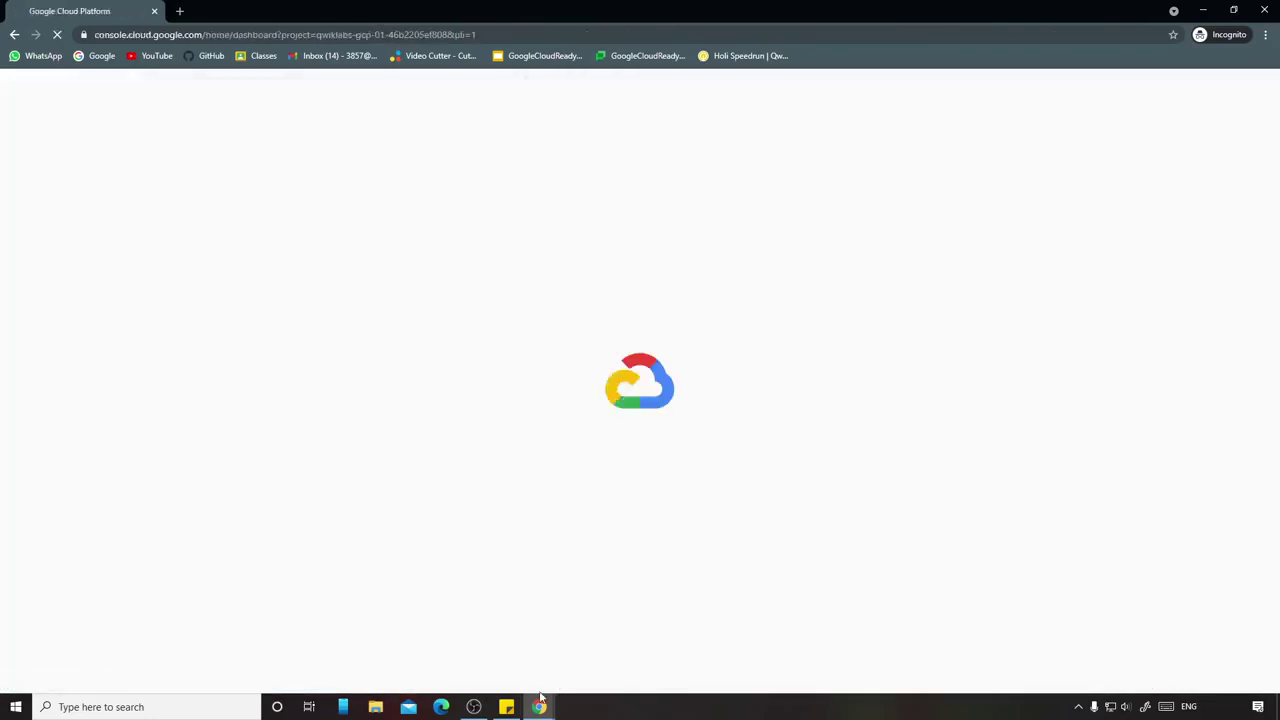
# Step: Look through the lab instructions down to the progress check for creating a Cloud SQL instance
pyautogui.moveTo(540, 698)
pyautogui.click(471, 654)
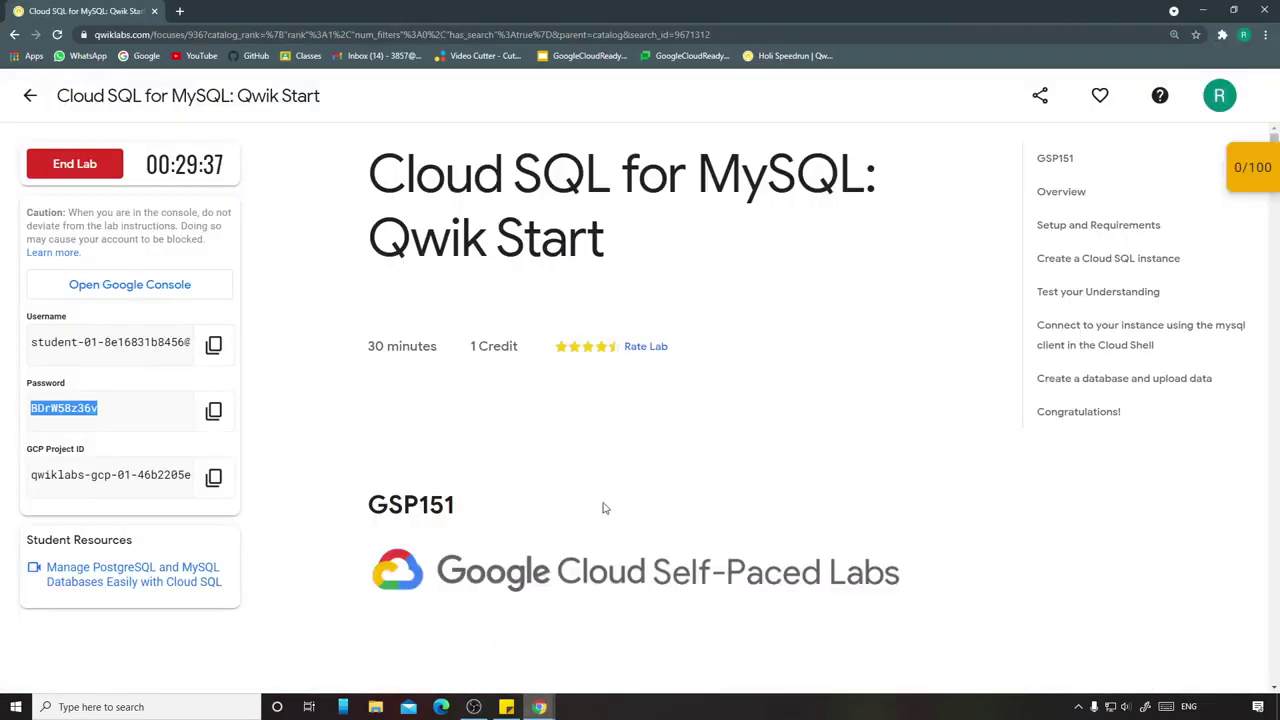
pyautogui.scroll(-15, 640, 500)
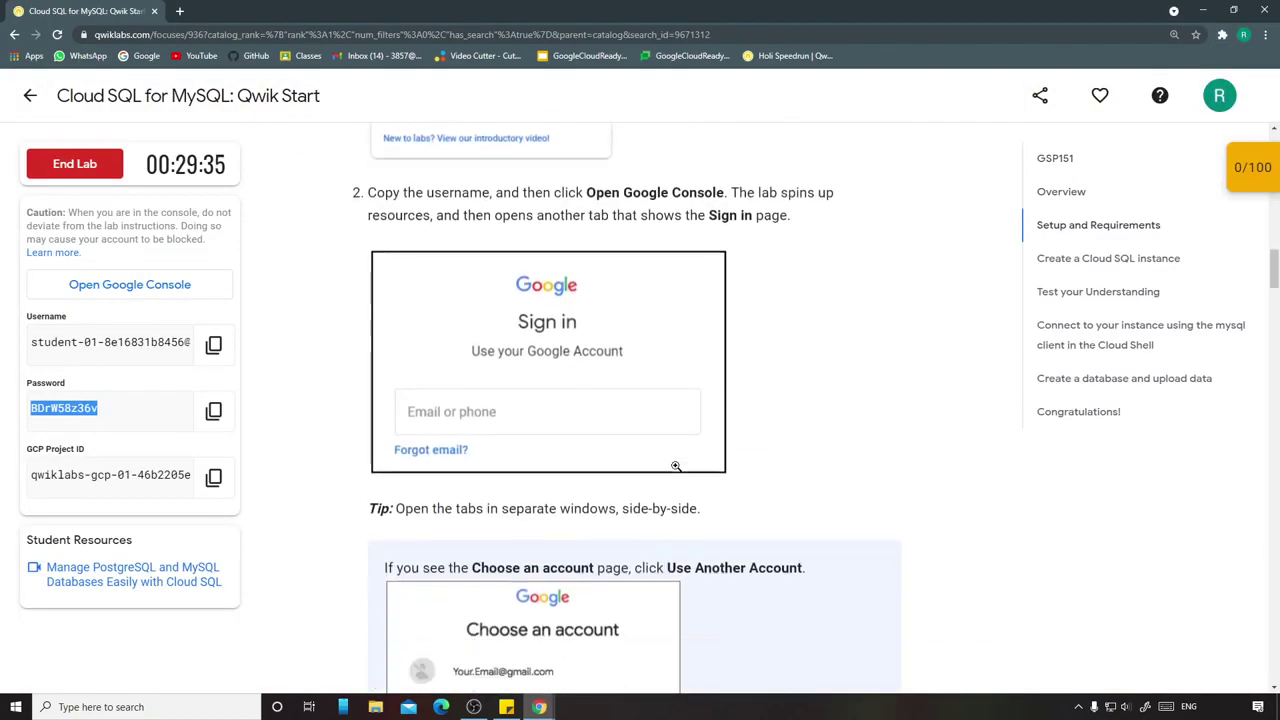
pyautogui.scroll(-20, 675, 466)
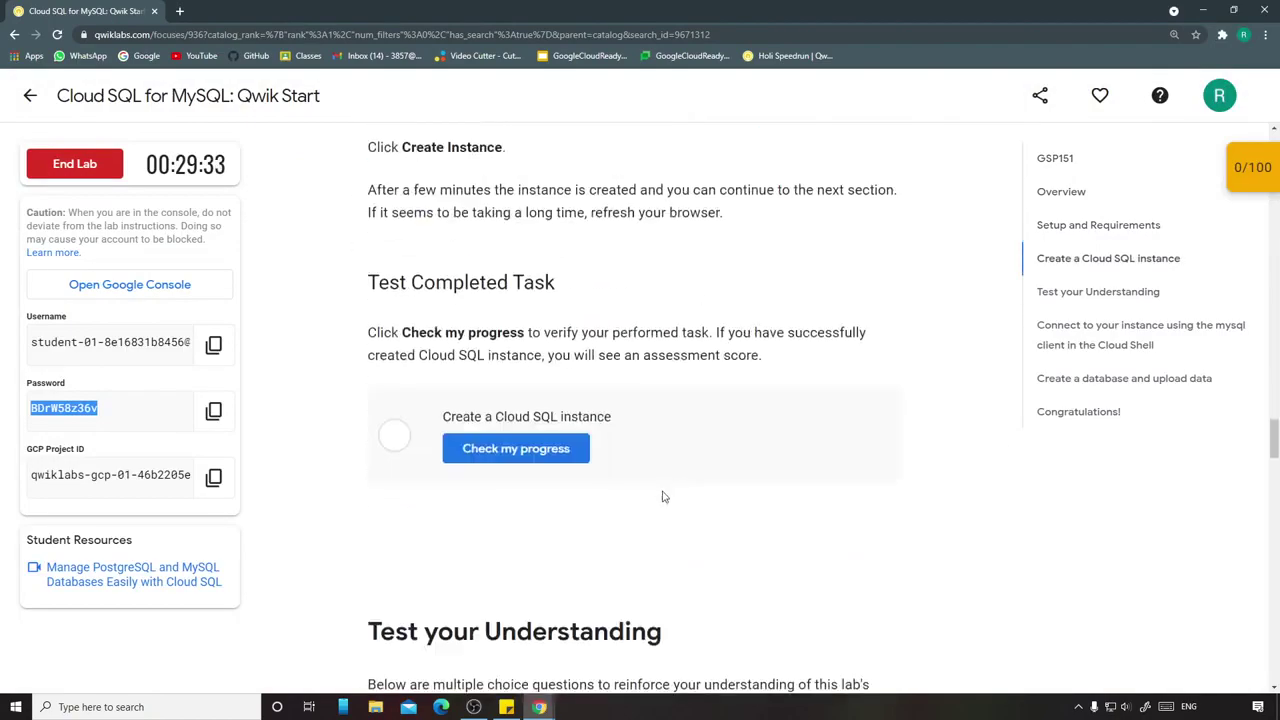
pyautogui.moveTo(540, 707)
# Step: Enlarge the Google Cloud console page and agree to the Google Cloud Platform Terms of Service
pyautogui.click(586, 670)
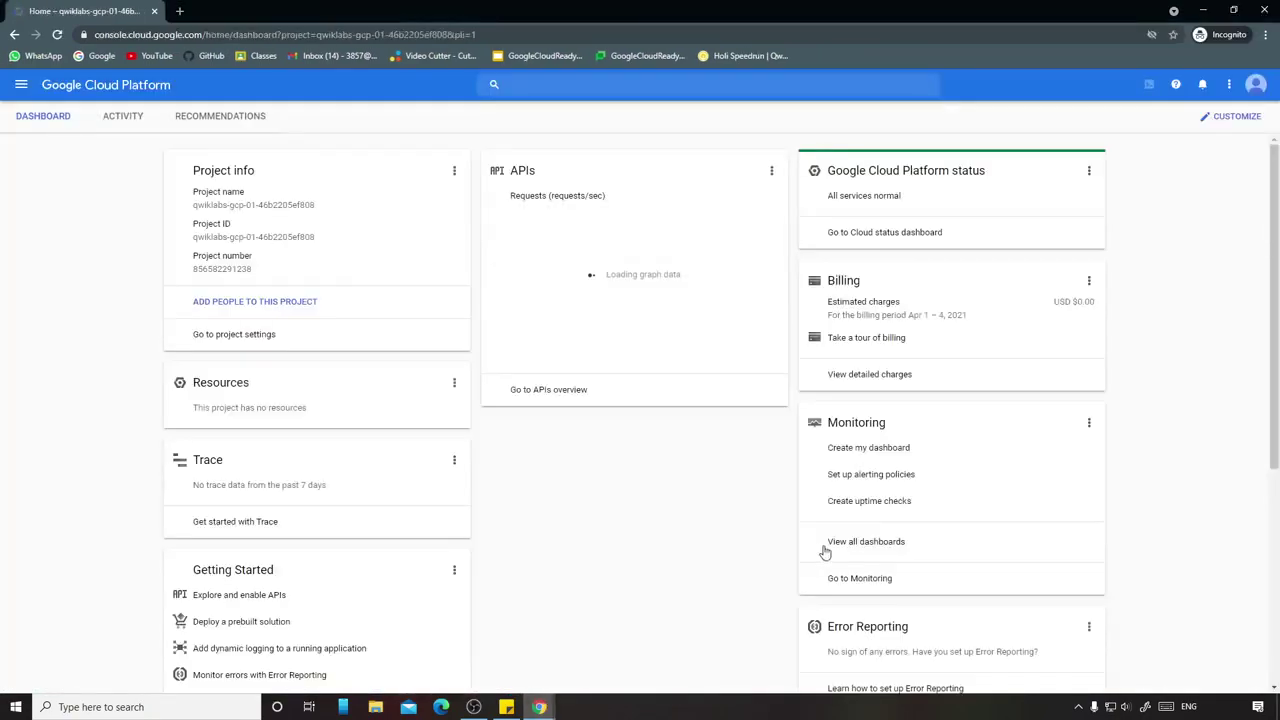
pyautogui.hotkey('ctrl', '0')
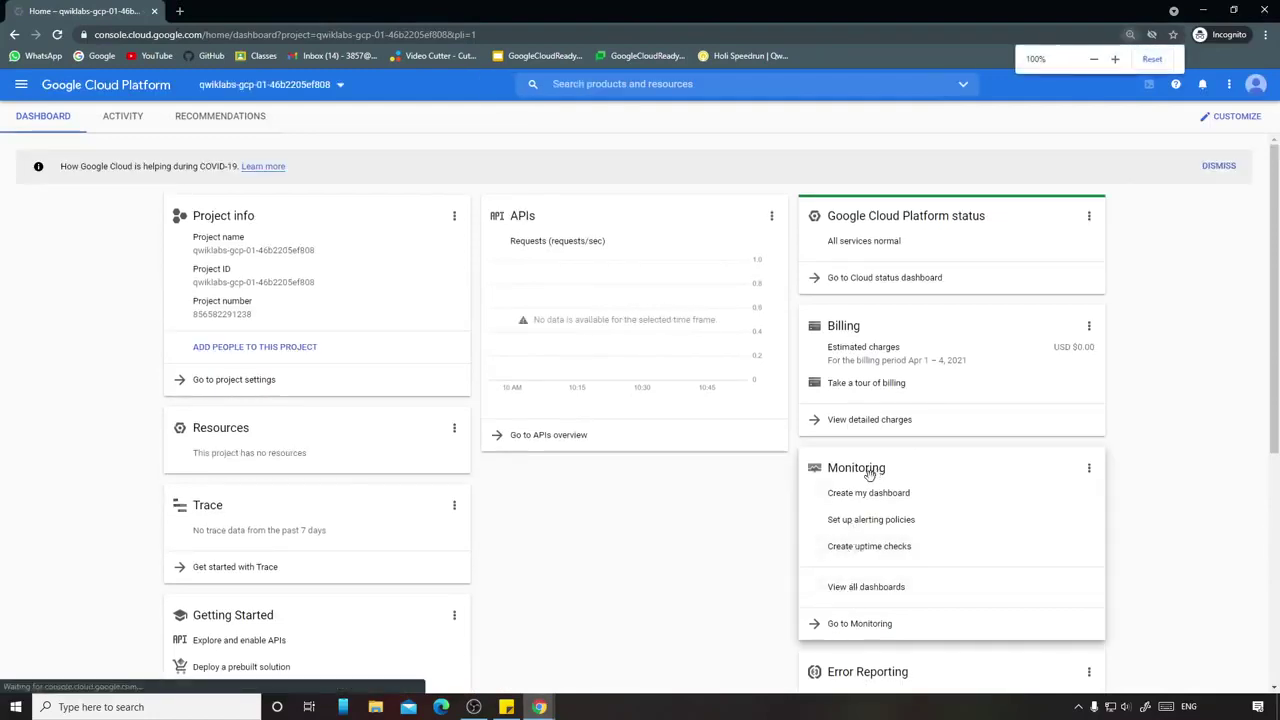
pyautogui.hotkey('ctrl', '+')
pyautogui.hotkey('ctrl', '+')
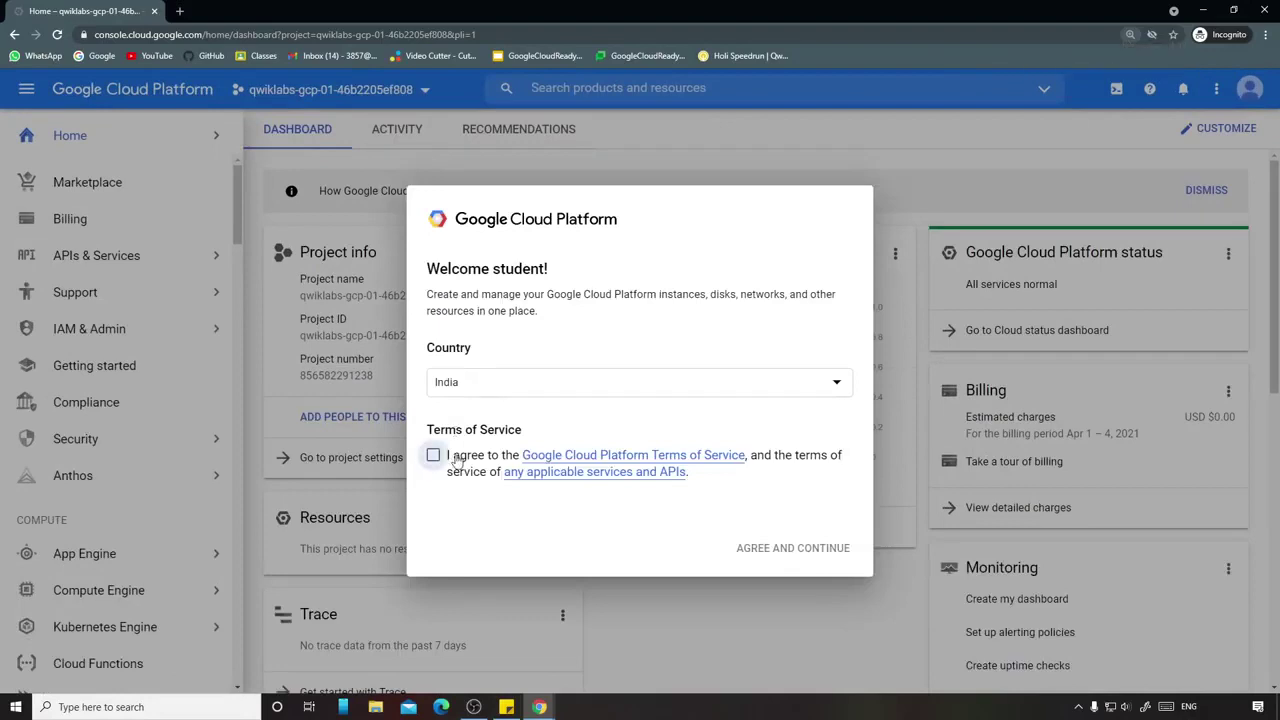
pyautogui.click(455, 458)
pyautogui.click(768, 546)
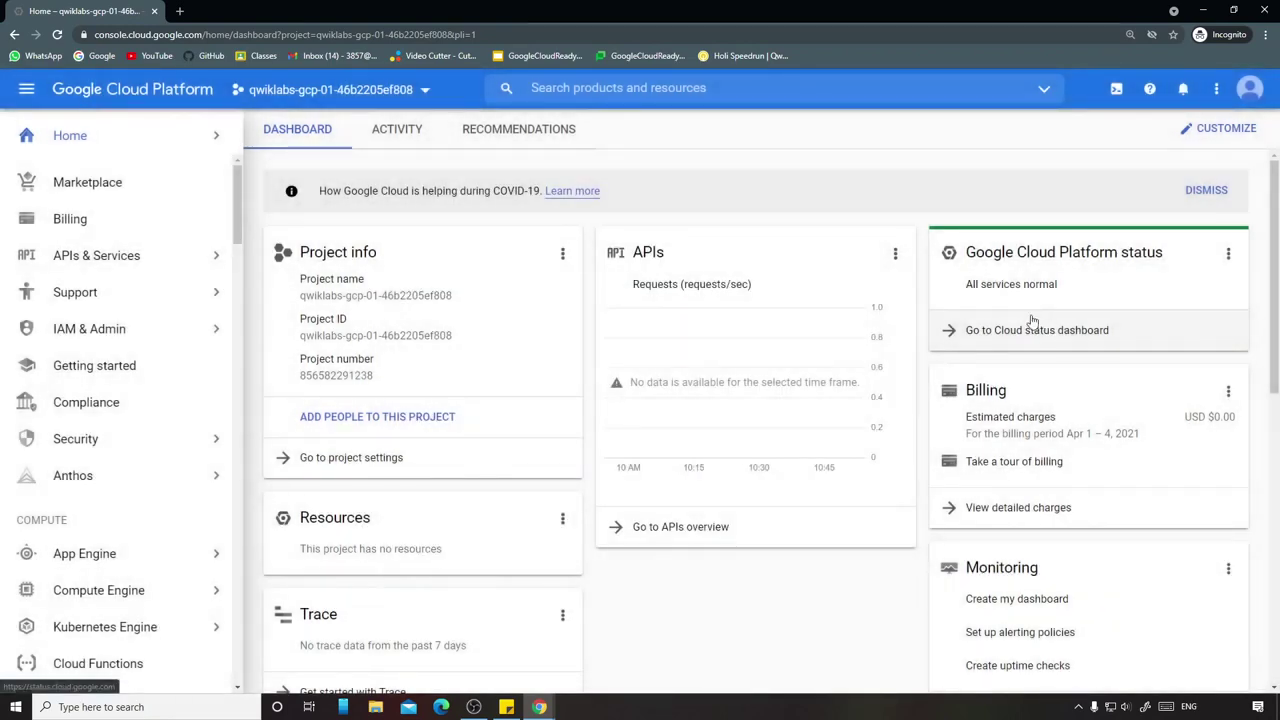
# Step: Open the SQL service in the console and find the required instance ID in the lab instructions
pyautogui.scroll(-5, 86, 430)
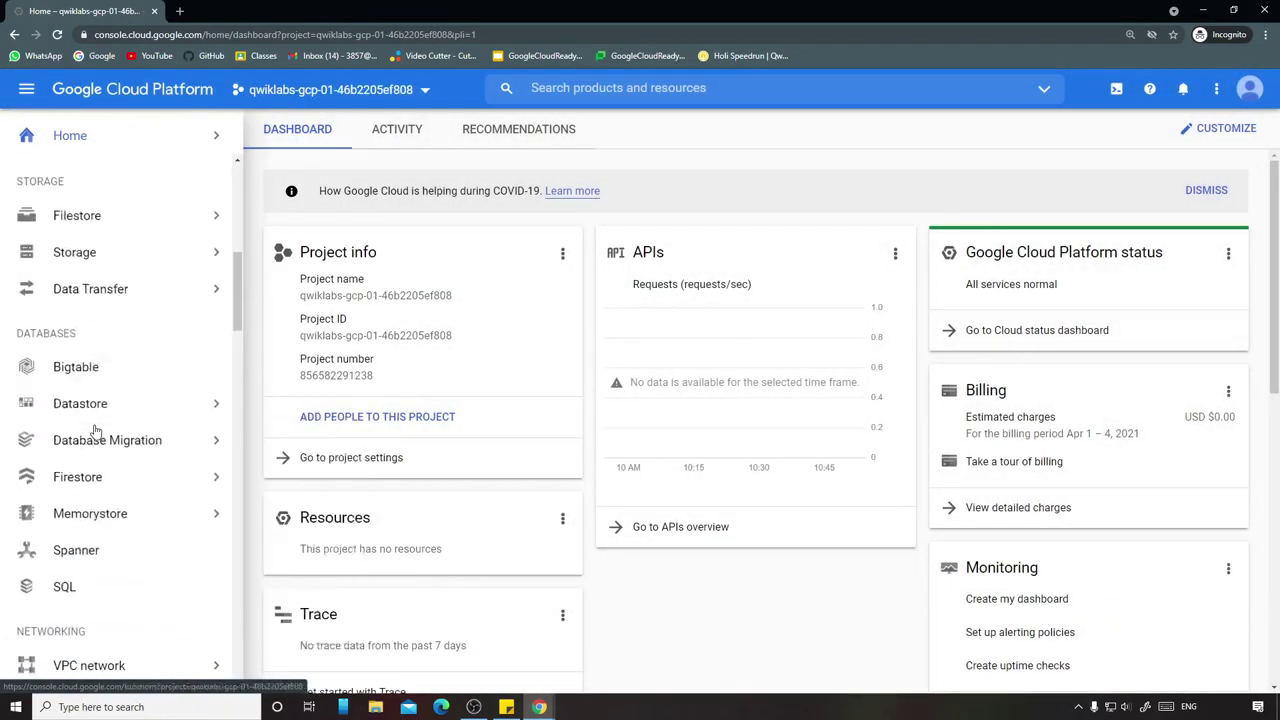
pyautogui.click(66, 590)
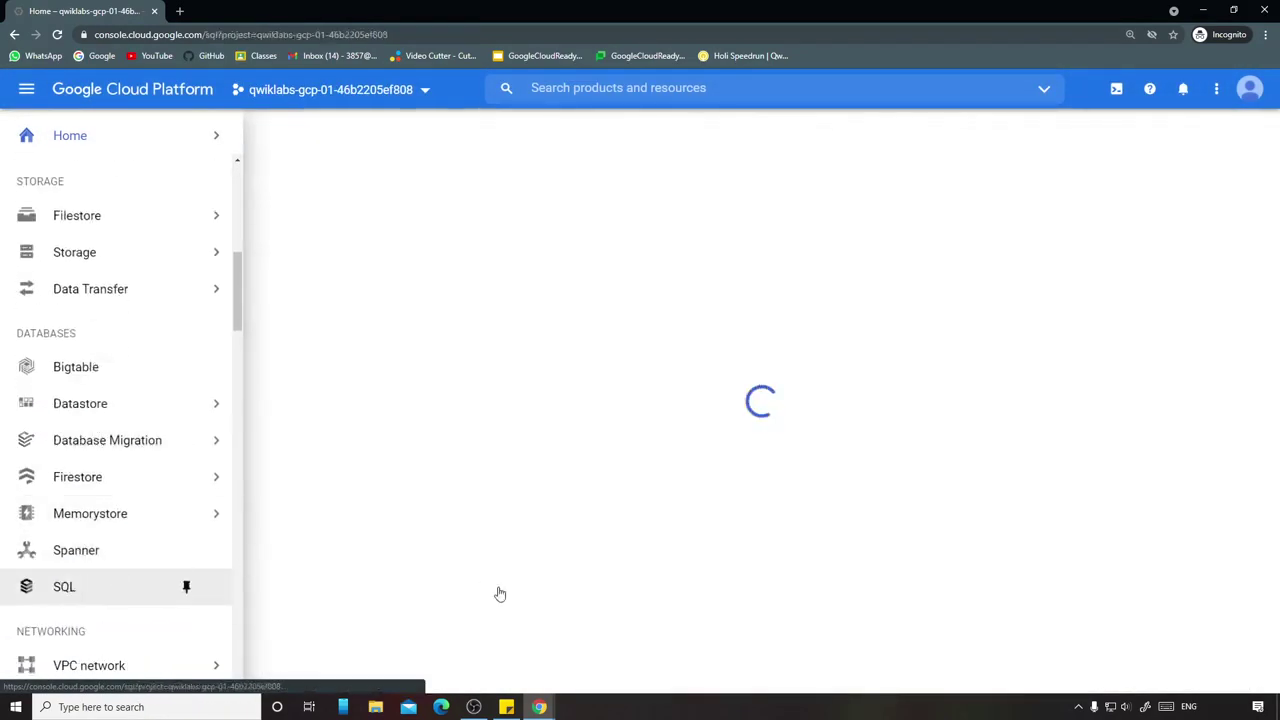
pyautogui.click(540, 707)
pyautogui.scroll(10, 551, 486)
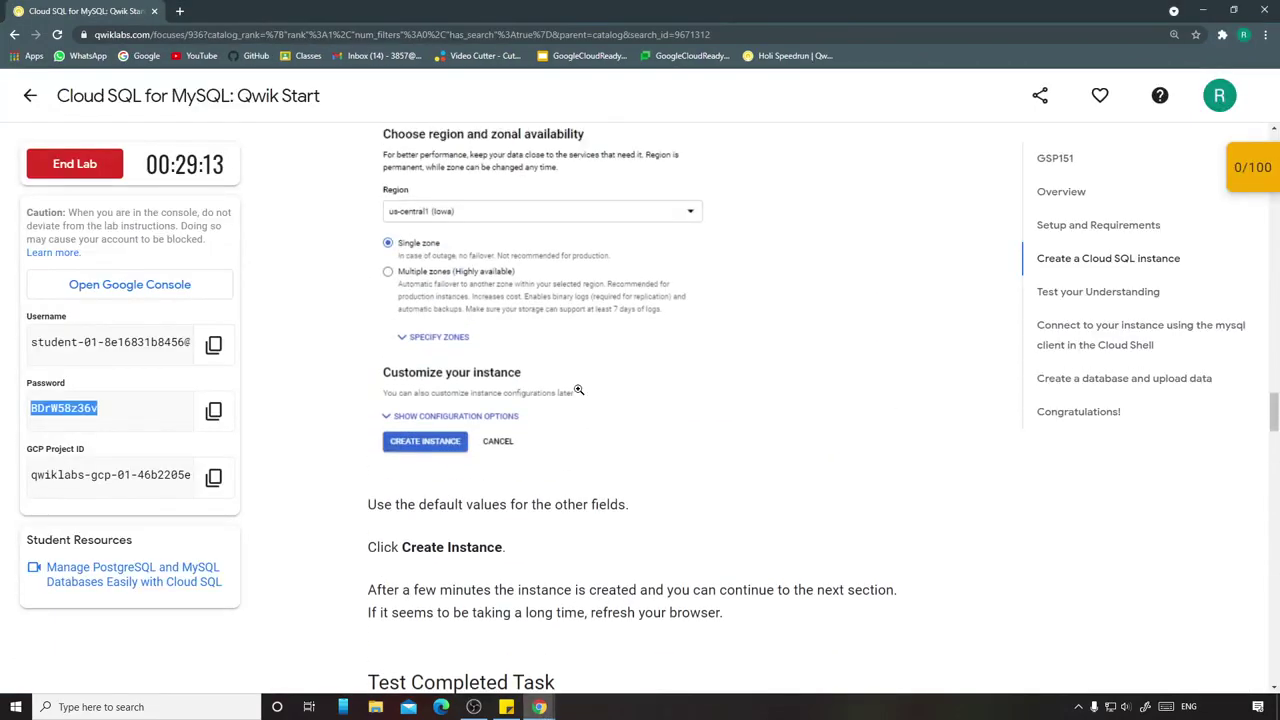
pyautogui.scroll(2, 578, 389)
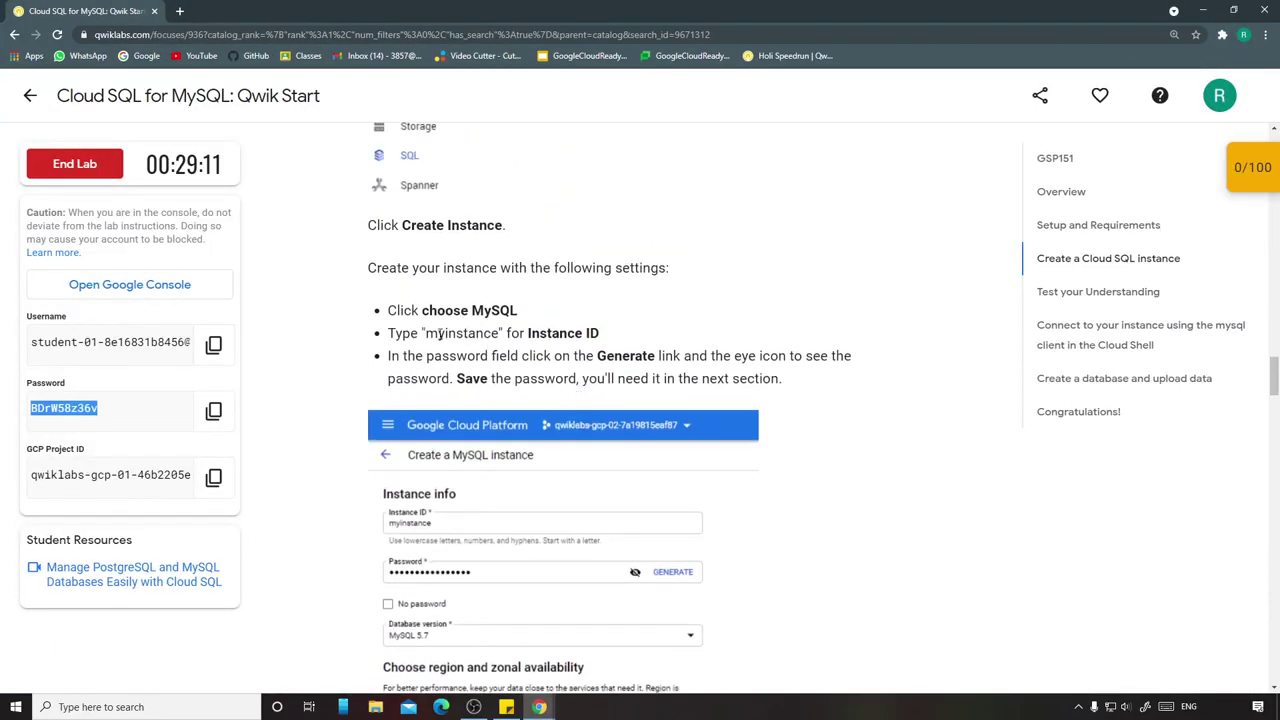
pyautogui.moveTo(427, 334); pyautogui.dragTo(499, 334)
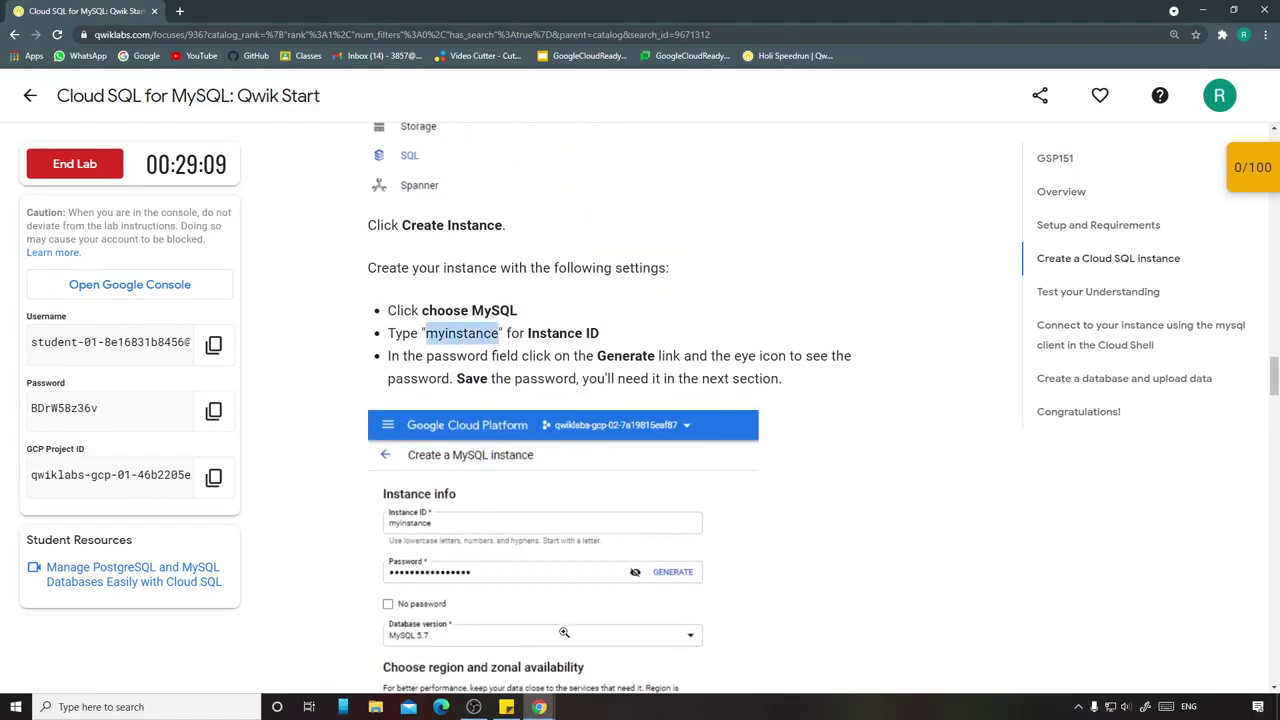
# Step: Start creating a MySQL instance in Cloud SQL and set its instance ID to myinstance
pyautogui.moveTo(540, 707)
pyautogui.click(645, 650)
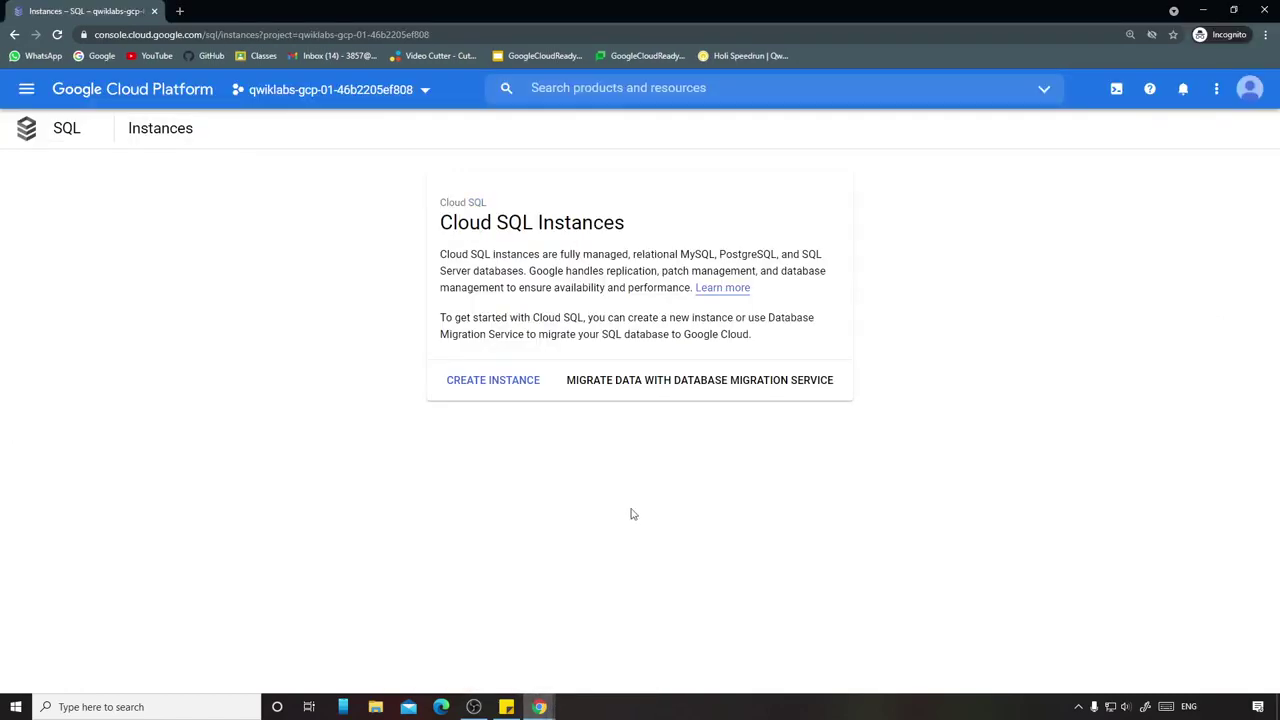
pyautogui.click(508, 388)
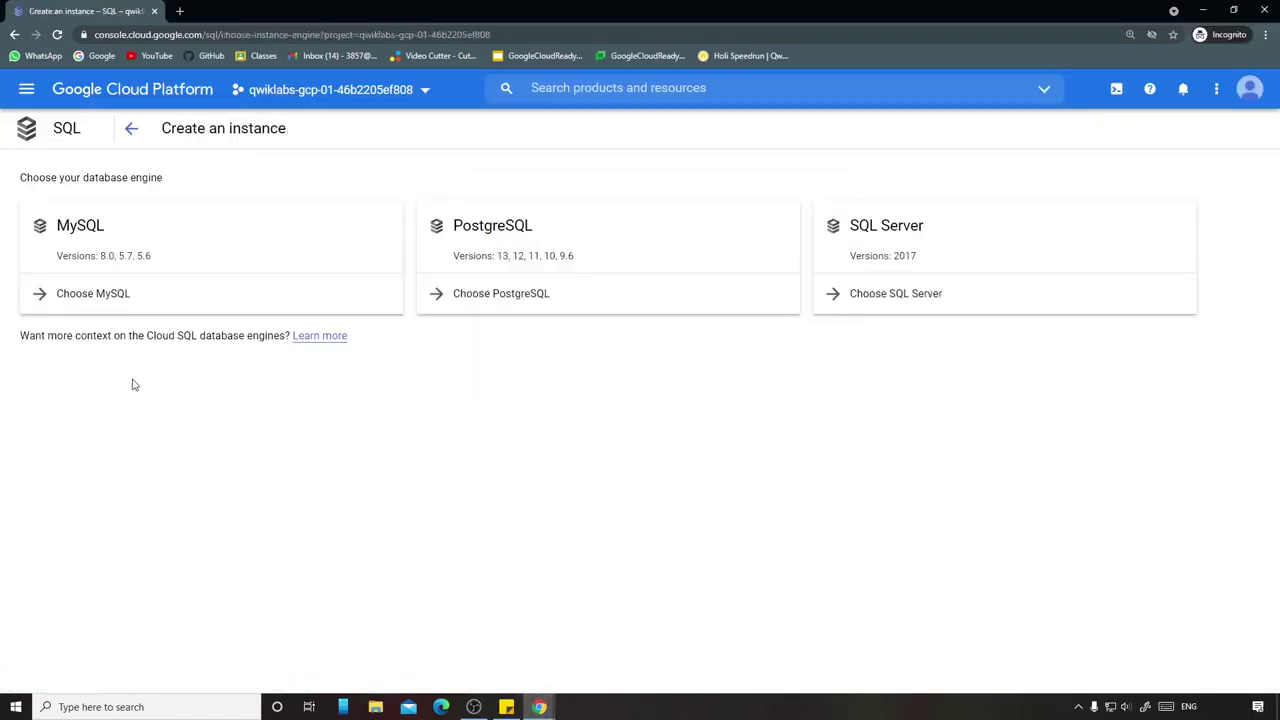
pyautogui.click(80, 292)
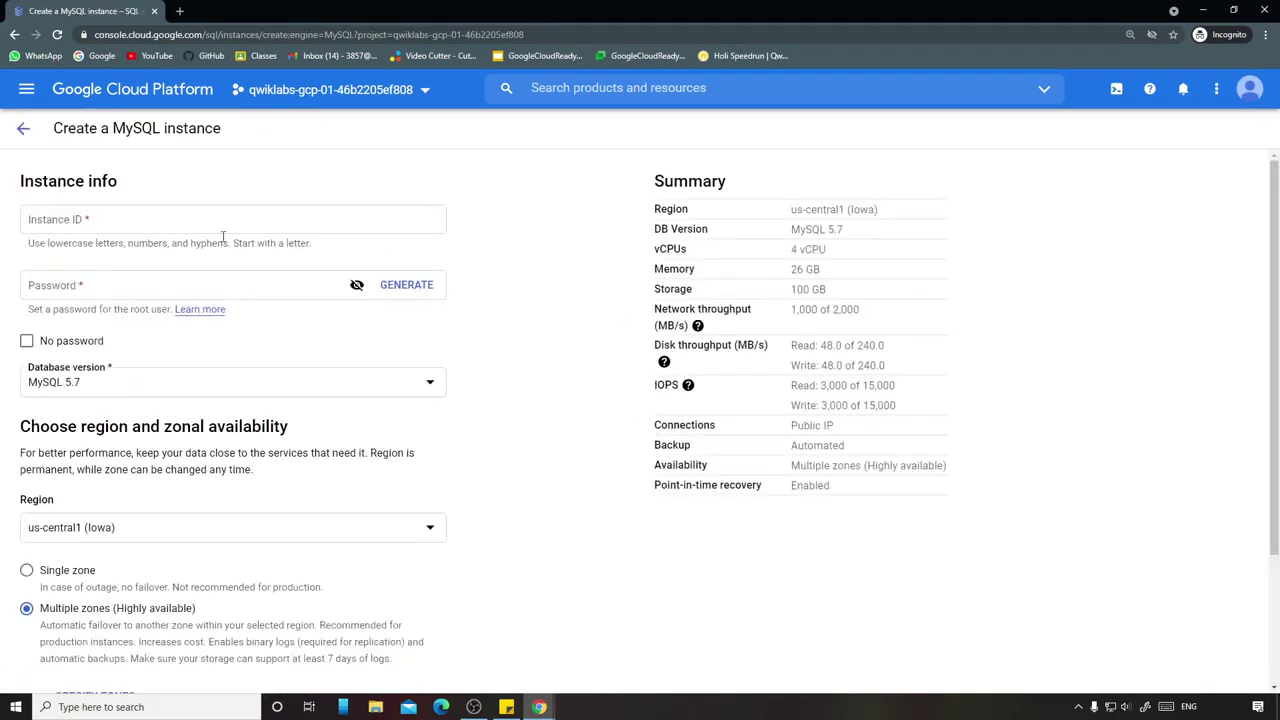
pyautogui.click(193, 222)
pyautogui.write('myinstance')
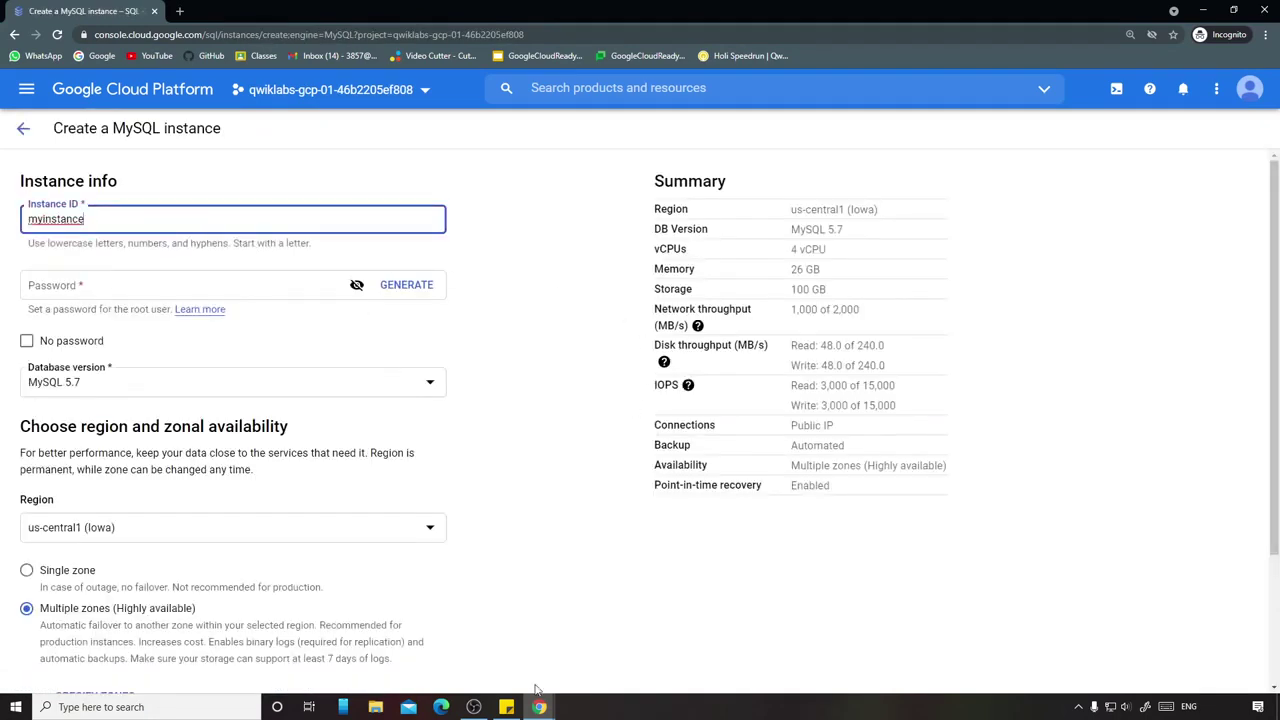
# Step: Check the lab instructions for the password, version, region and zone settings of the instance
pyautogui.click(539, 707)
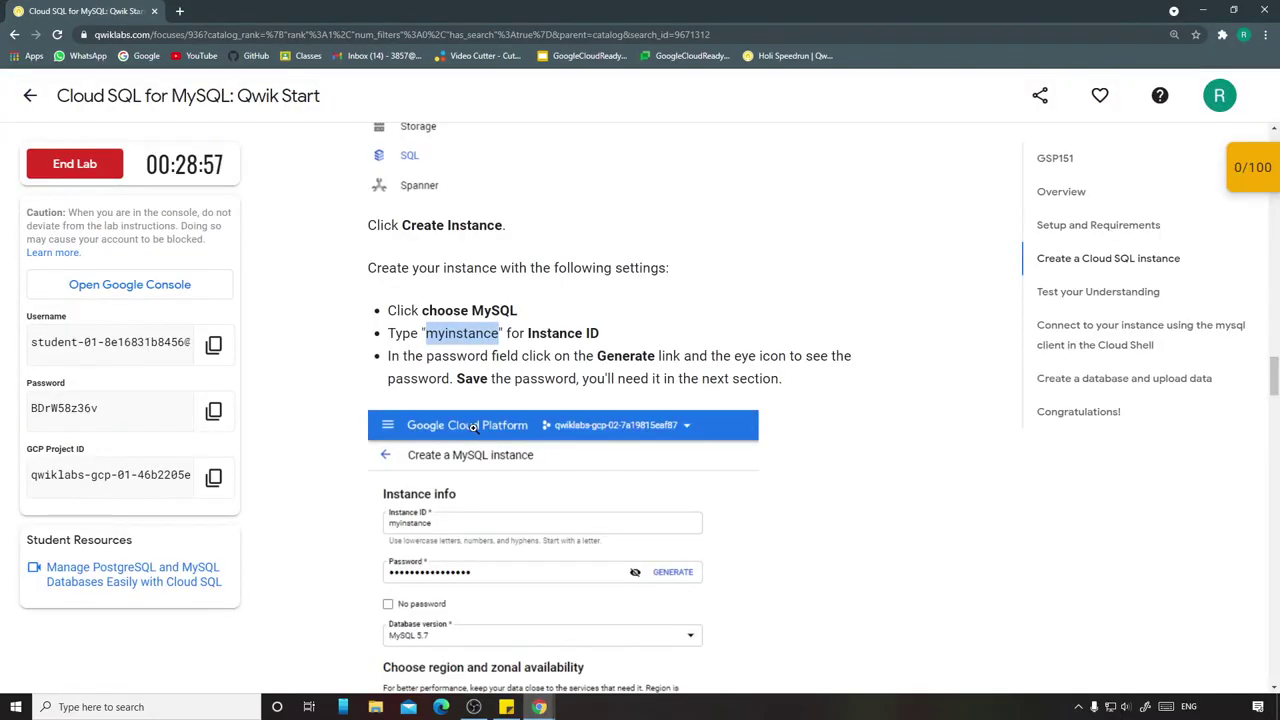
pyautogui.scroll(-3, 452, 384)
pyautogui.scroll(3, 452, 384)
pyautogui.scroll(-2, 505, 404)
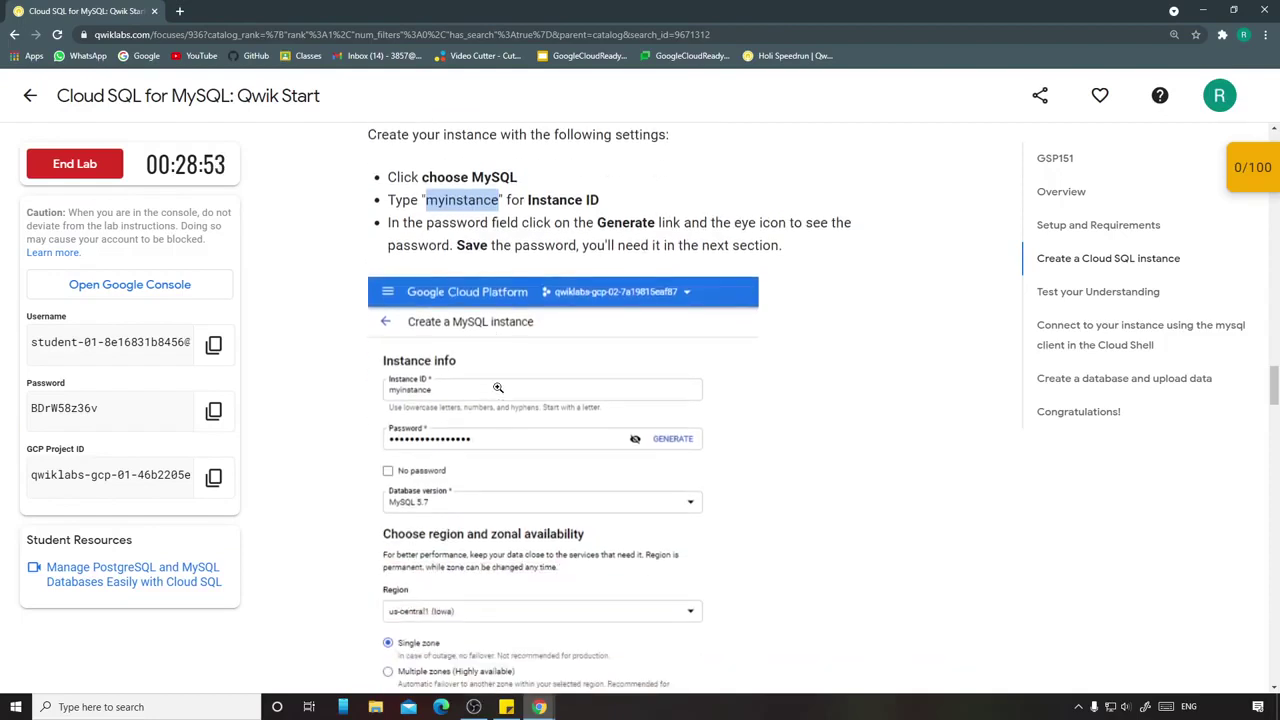
pyautogui.scroll(1, 602, 322)
pyautogui.scroll(-5, 602, 325)
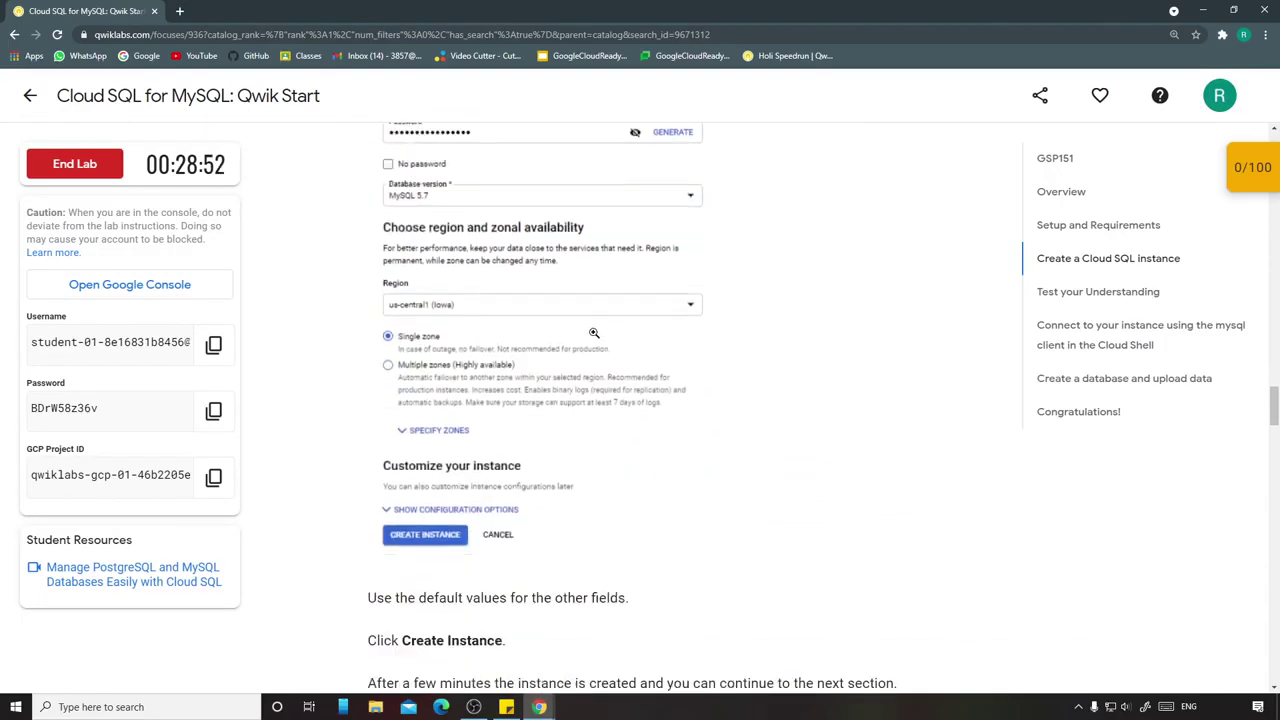
# Step: Generate a root password for the MySQL instance and save a copy of it in a sticky note
pyautogui.moveTo(540, 705)
pyautogui.click(685, 665)
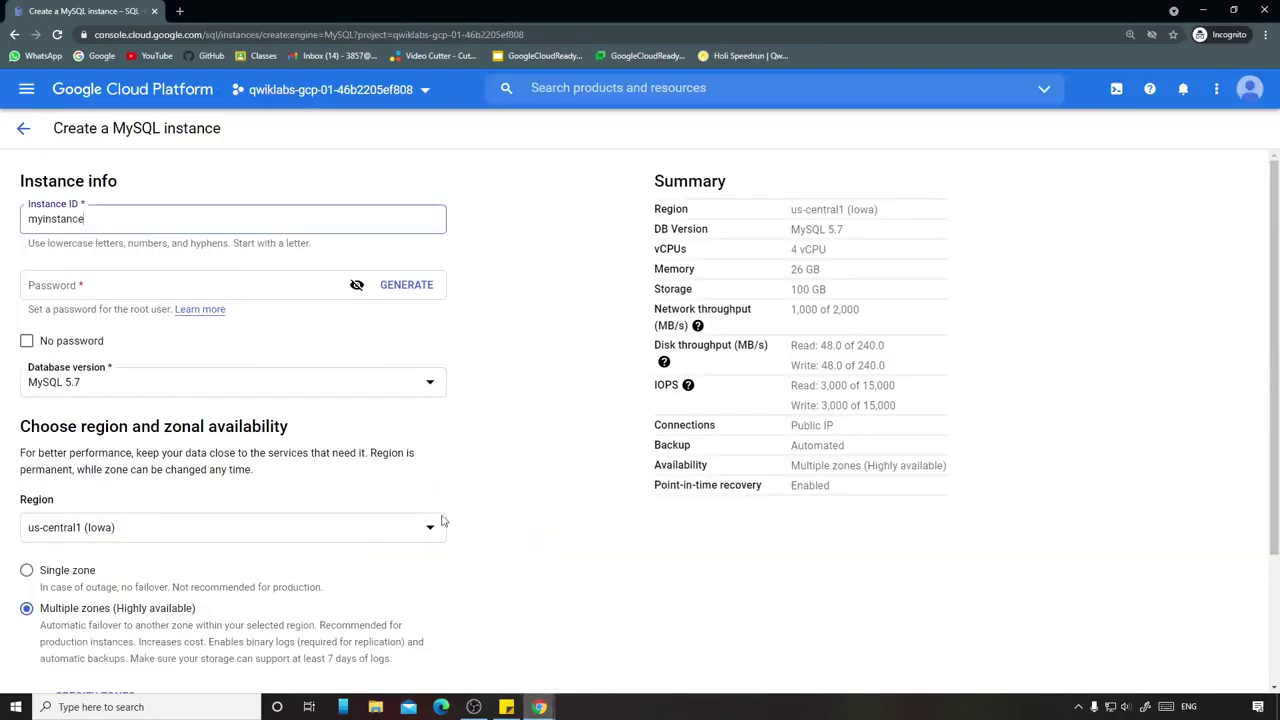
pyautogui.click(421, 292)
pyautogui.click(356, 285)
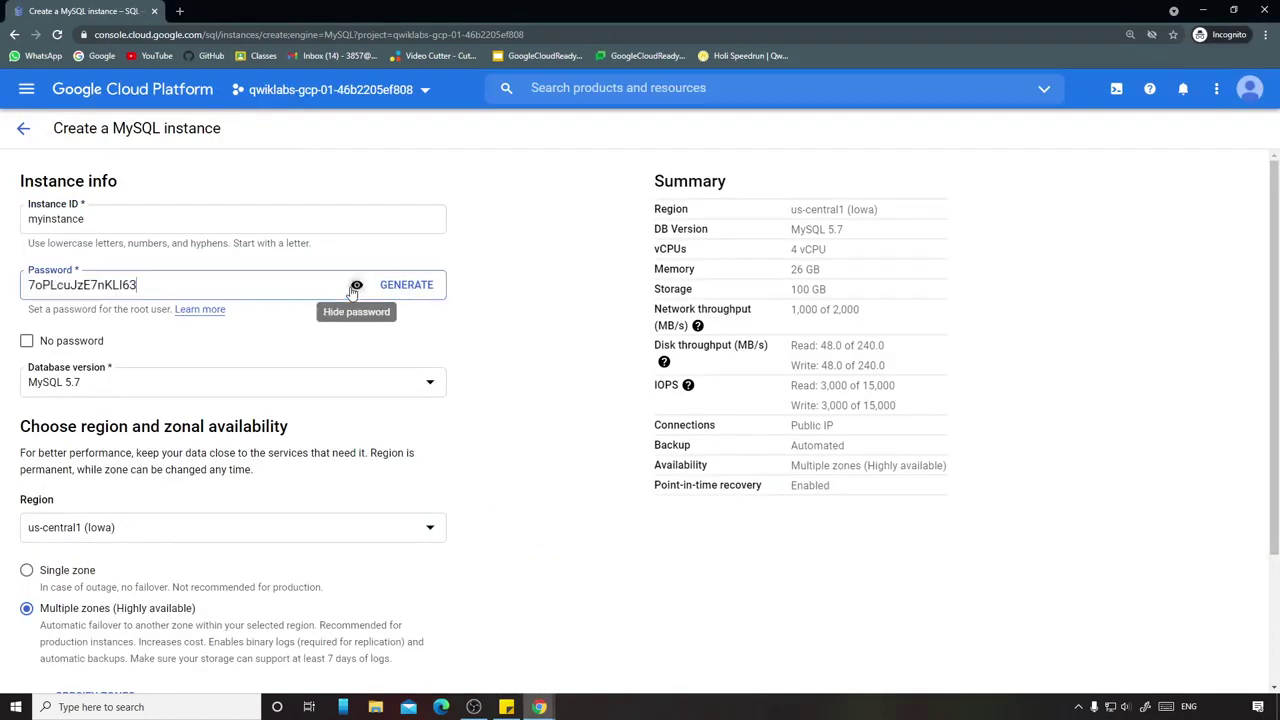
pyautogui.moveTo(198, 284); pyautogui.dragTo(14, 298)
pyautogui.hotkey('ctrl', 'c')
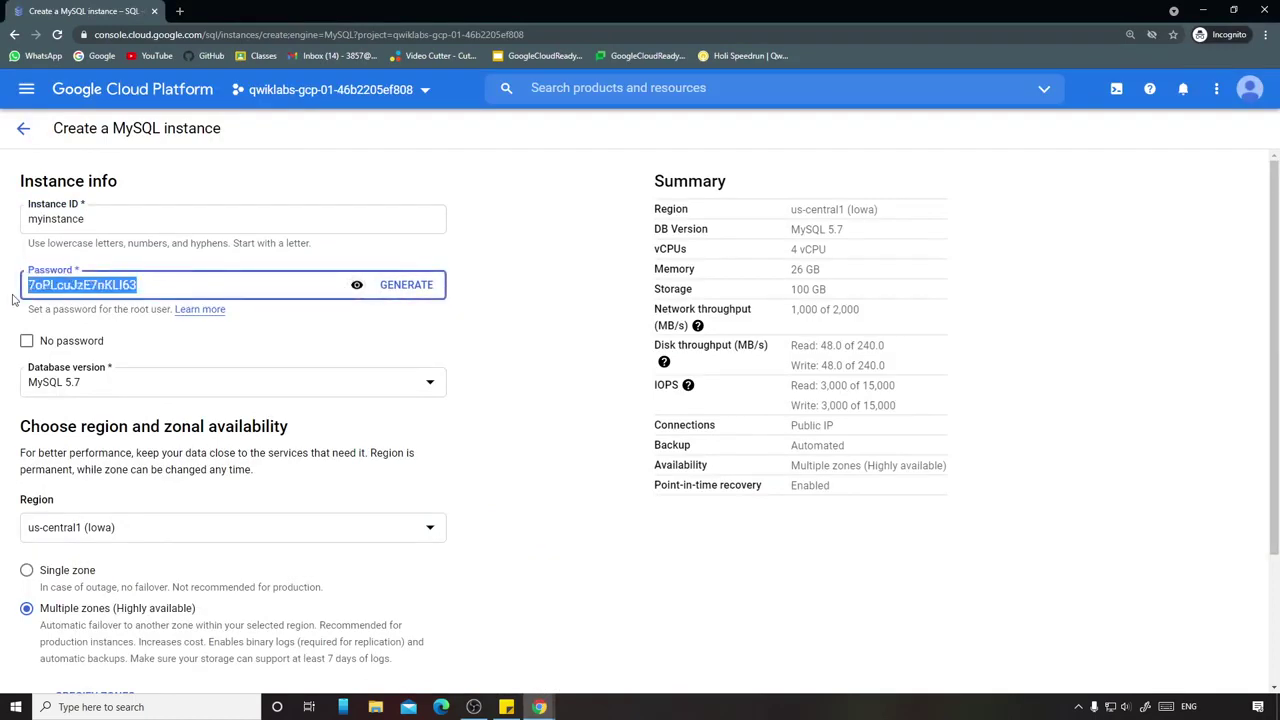
pyautogui.click(506, 706)
pyautogui.hotkey('ctrl', 'v')
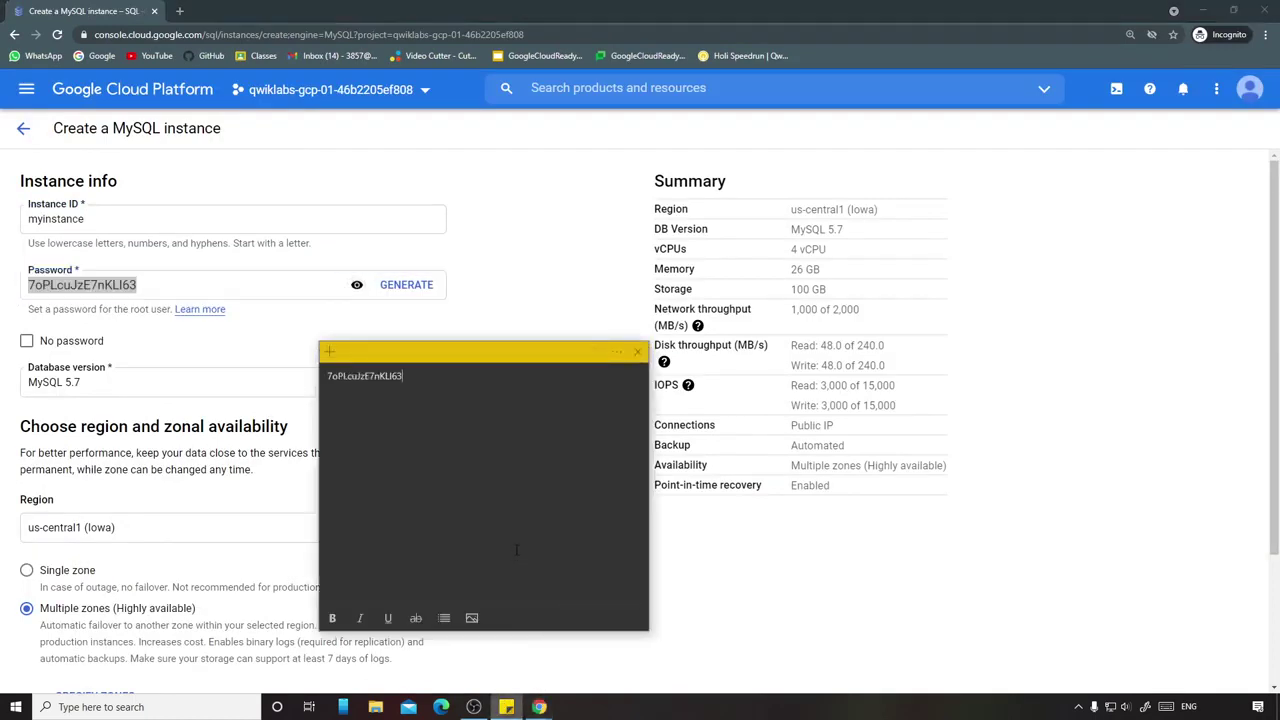
# Step: Create the MySQL instance with all remaining settings left at their defaults
pyautogui.click(494, 293)
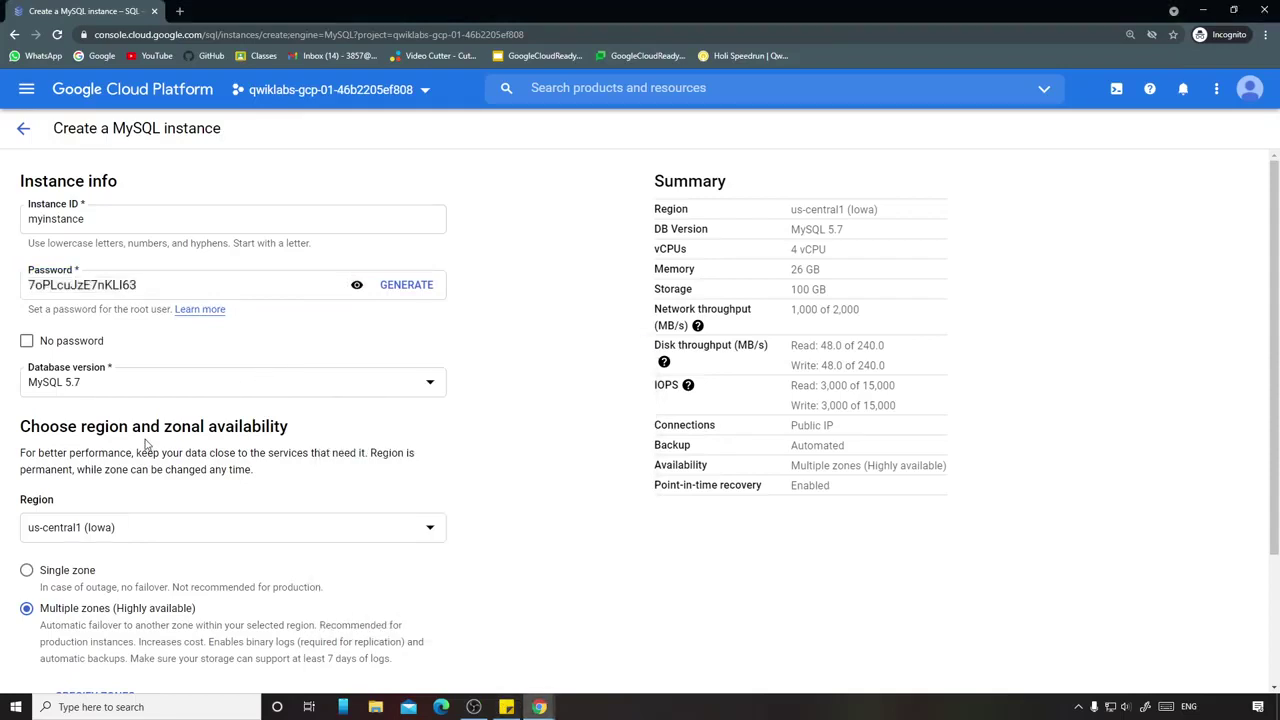
pyautogui.scroll(-3, 145, 443)
pyautogui.click(116, 659)
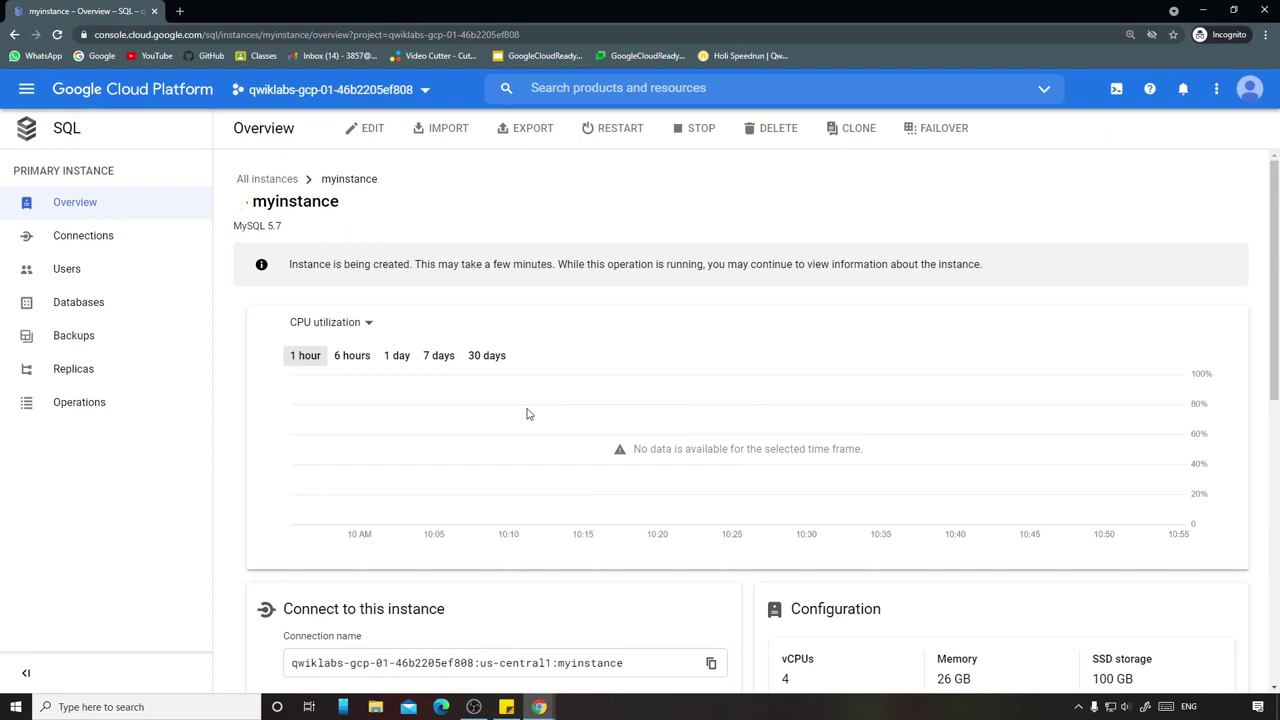
# Step: Check the lab progress for the Create a Cloud SQL instance task
pyautogui.moveTo(539, 707)
pyautogui.click(503, 668)
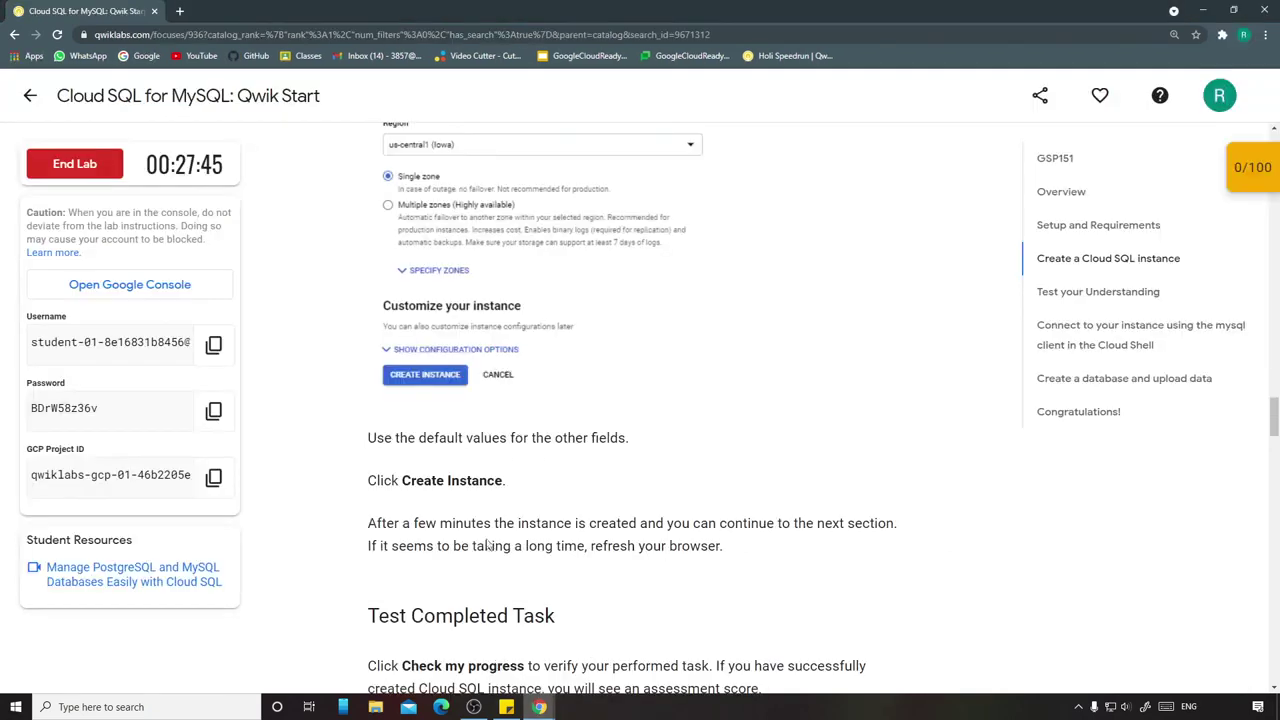
pyautogui.scroll(-2, 477, 443)
pyautogui.click(530, 582)
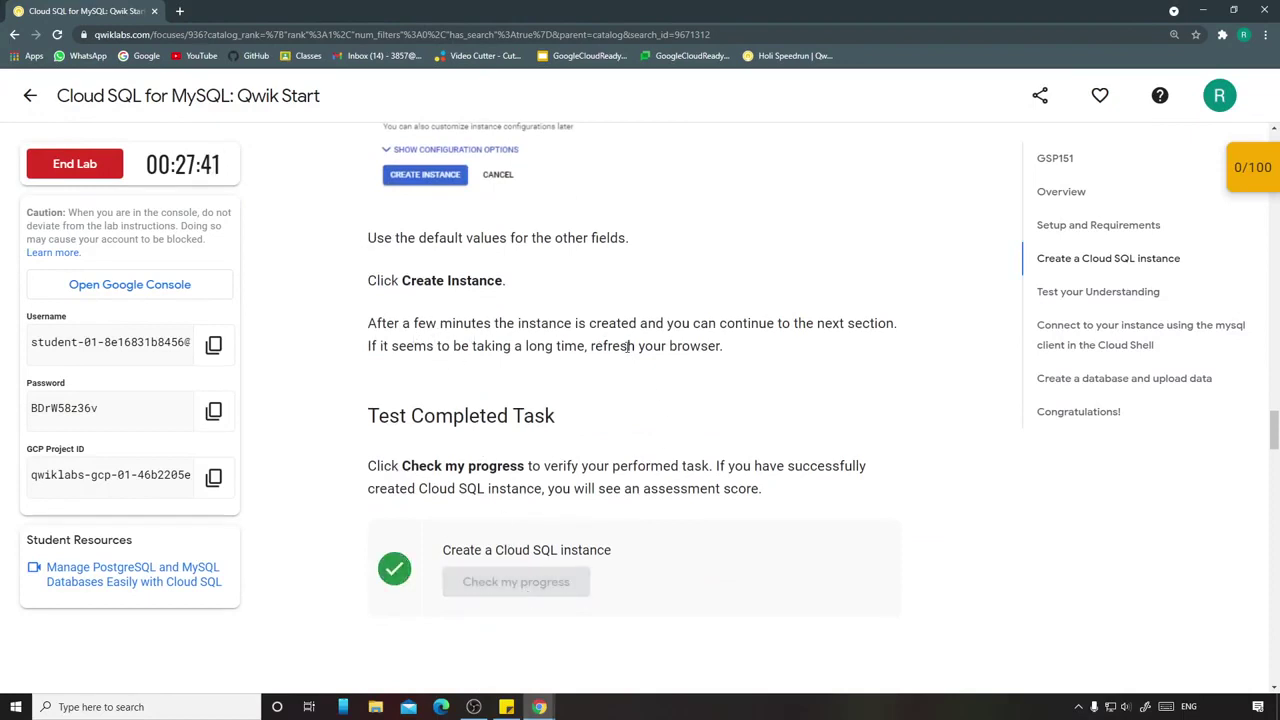
# Step: Review the lab's checkpoint scores and check the creation status of myinstance in the Cloud console
pyautogui.click(1252, 172)
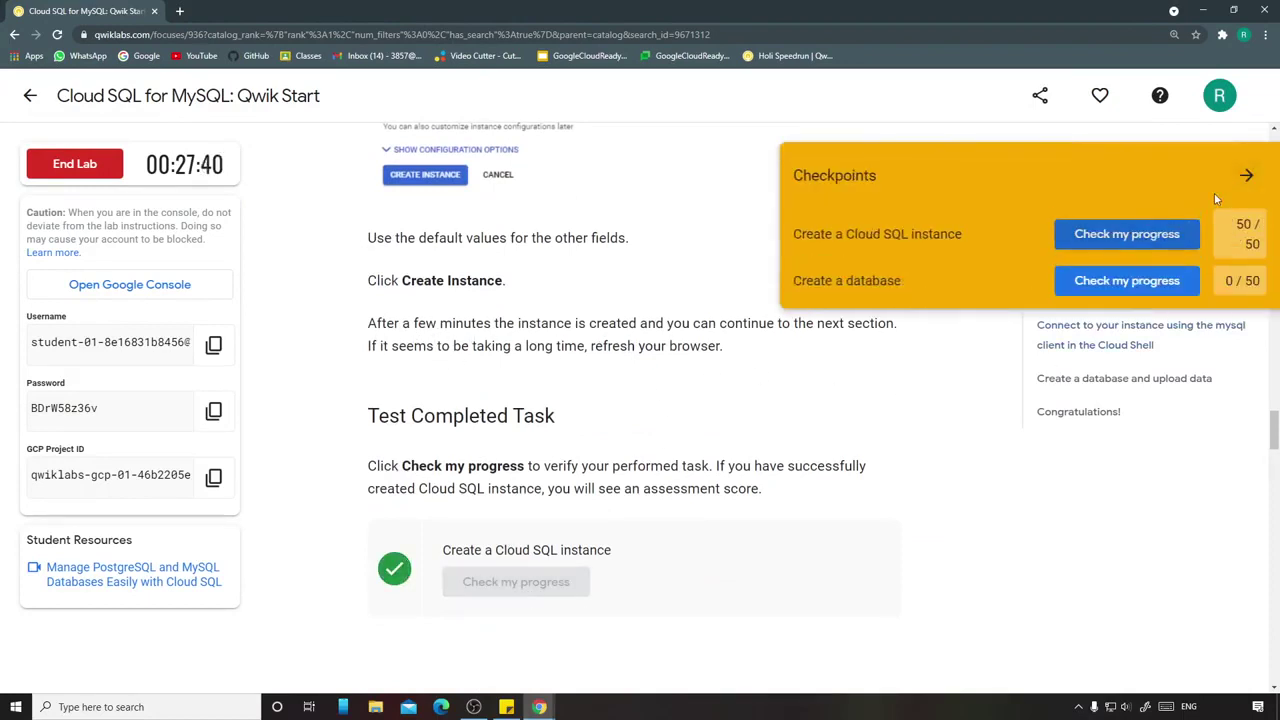
pyautogui.click(1246, 175)
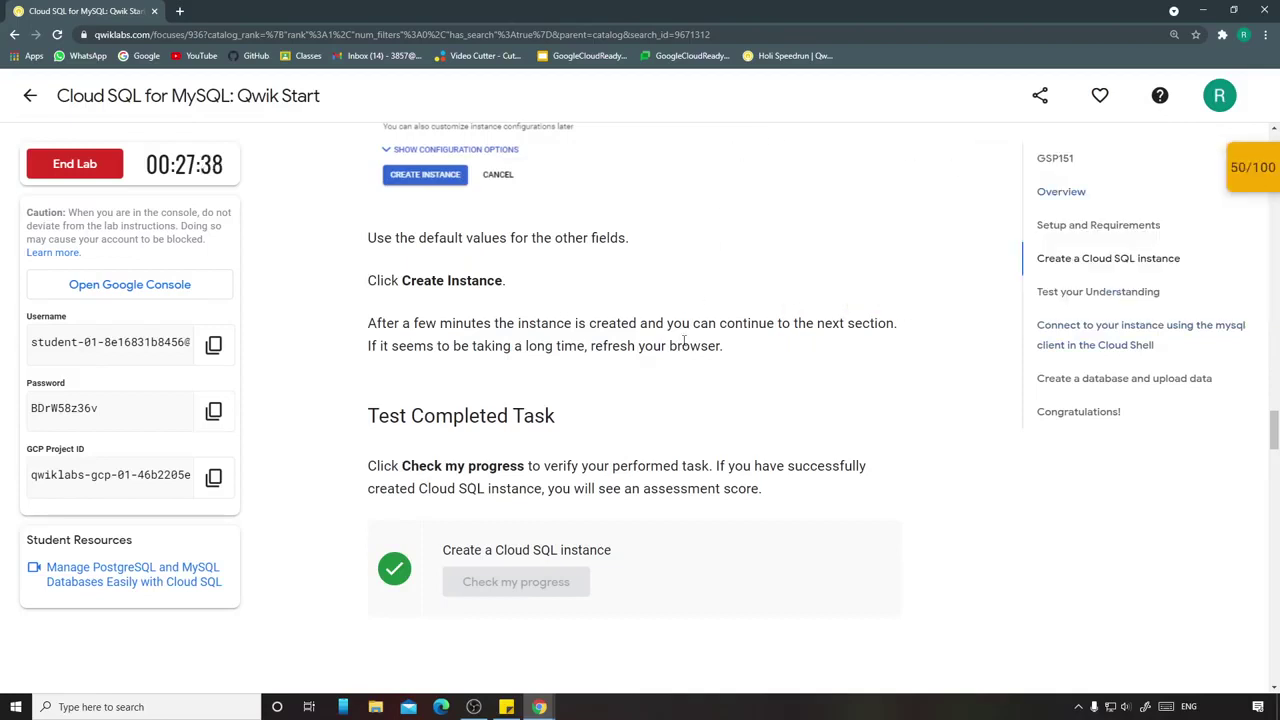
pyautogui.click(757, 110)
pyautogui.moveTo(557, 707)
pyautogui.click(660, 635)
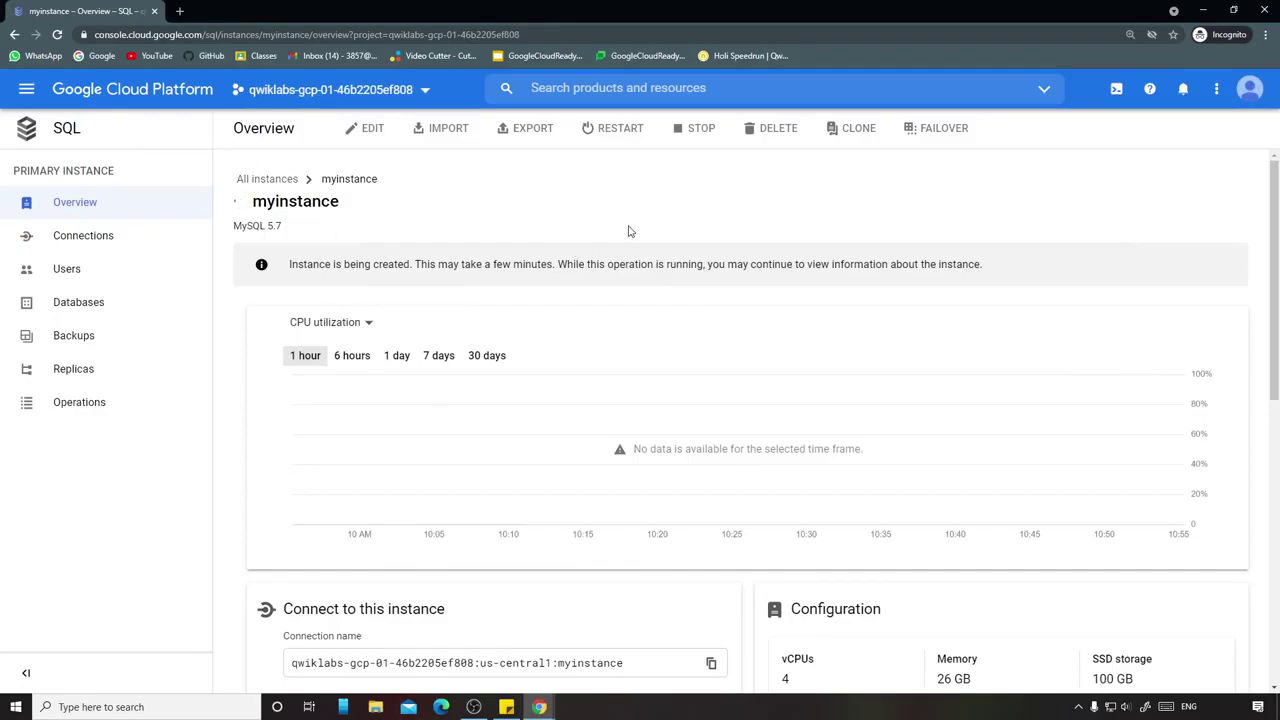
# Step: Read the lab instructions for connecting to the instance using the mysql client in the Cloud Shell
pyautogui.moveTo(553, 707)
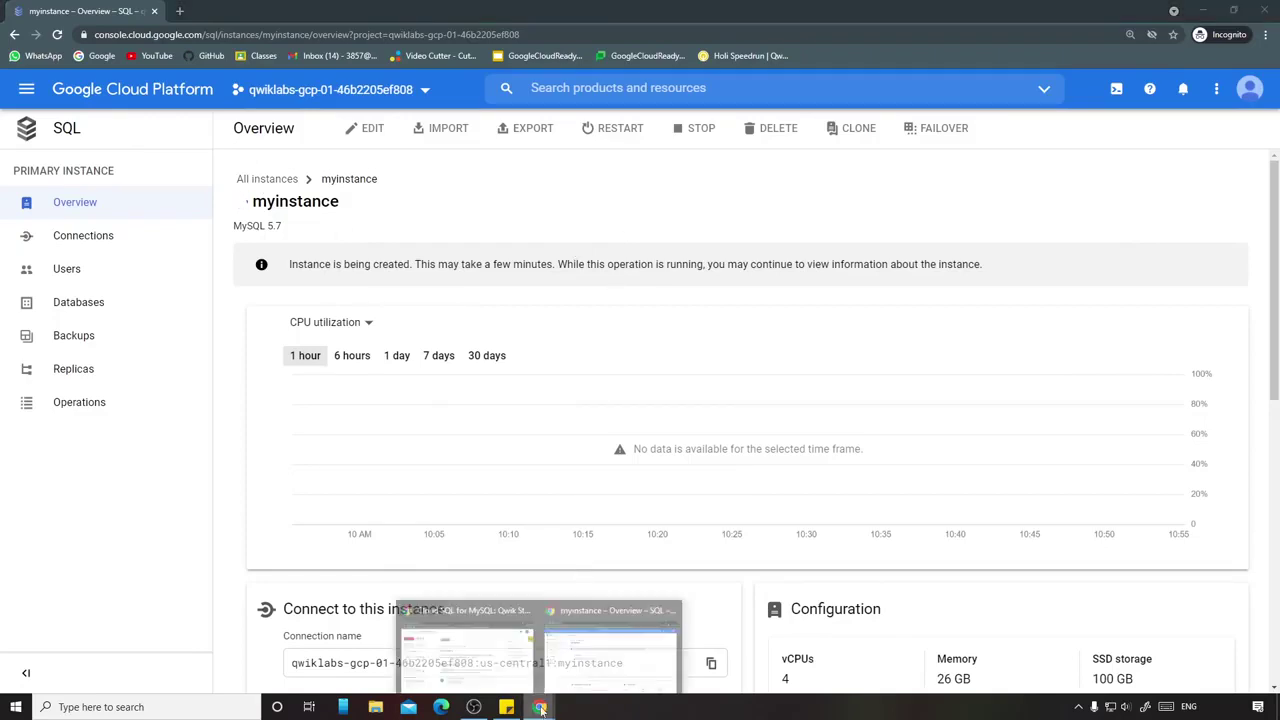
pyautogui.click(470, 645)
pyautogui.scroll(-5, 658, 407)
pyautogui.scroll(-3, 658, 407)
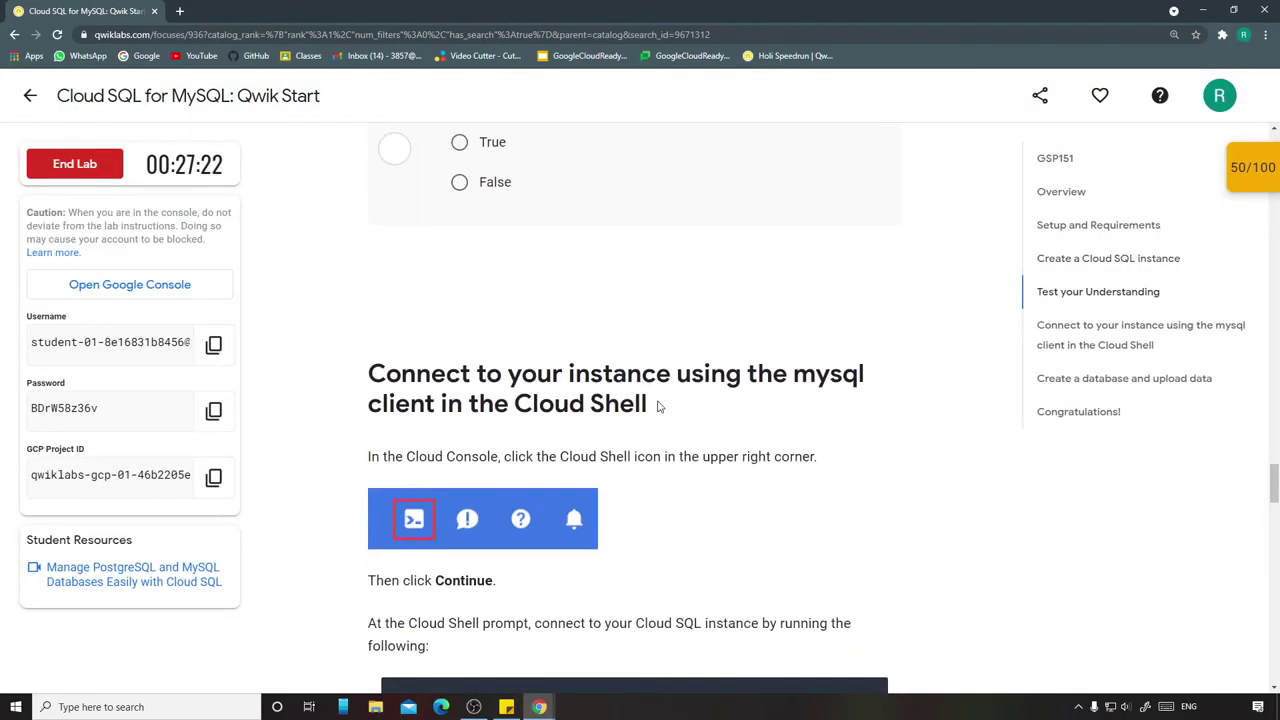
pyautogui.scroll(-1, 658, 407)
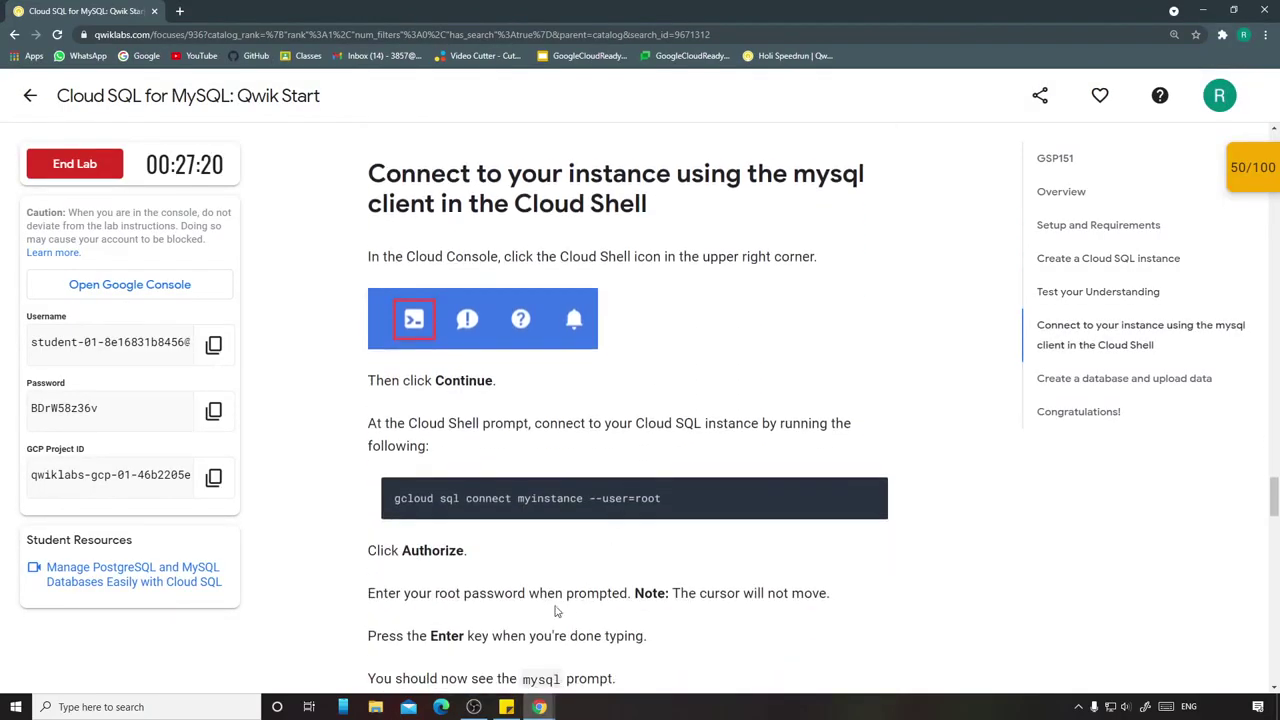
# Step: Start a Cloud Shell session from the myinstance overview page in the Cloud console and enlarge its pane
pyautogui.moveTo(539, 707)
pyautogui.click(615, 645)
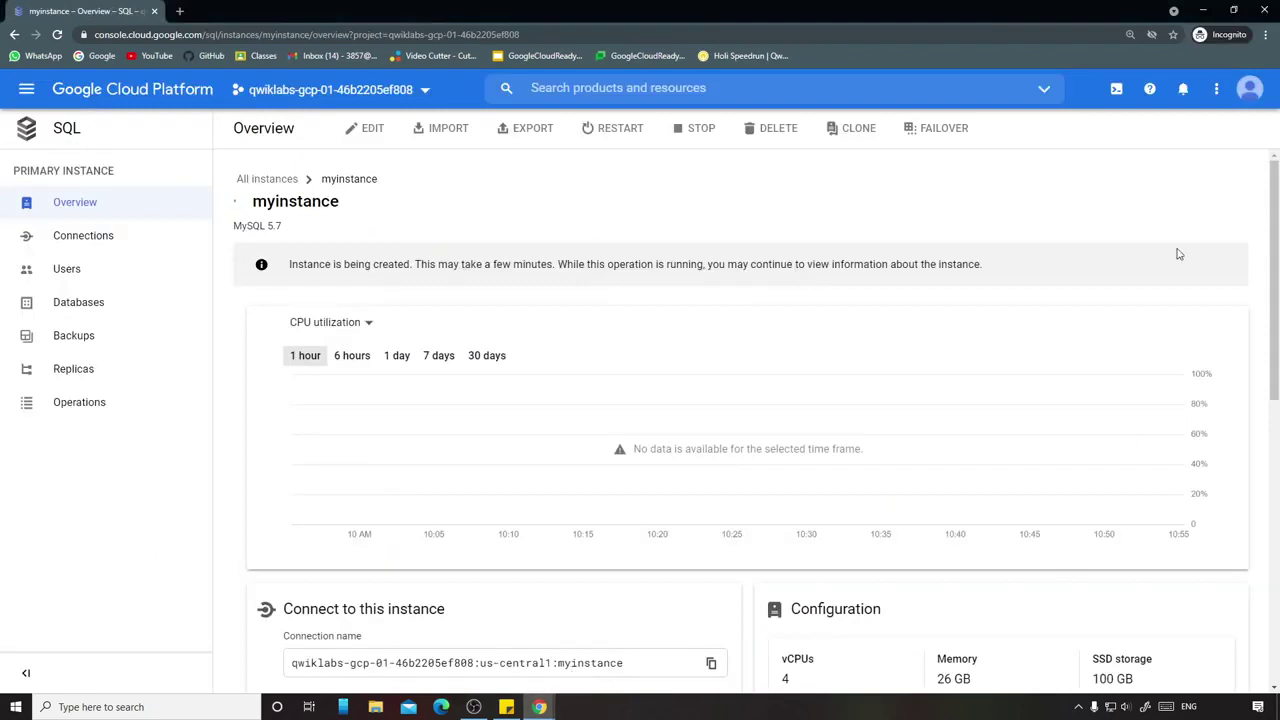
pyautogui.click(1116, 88)
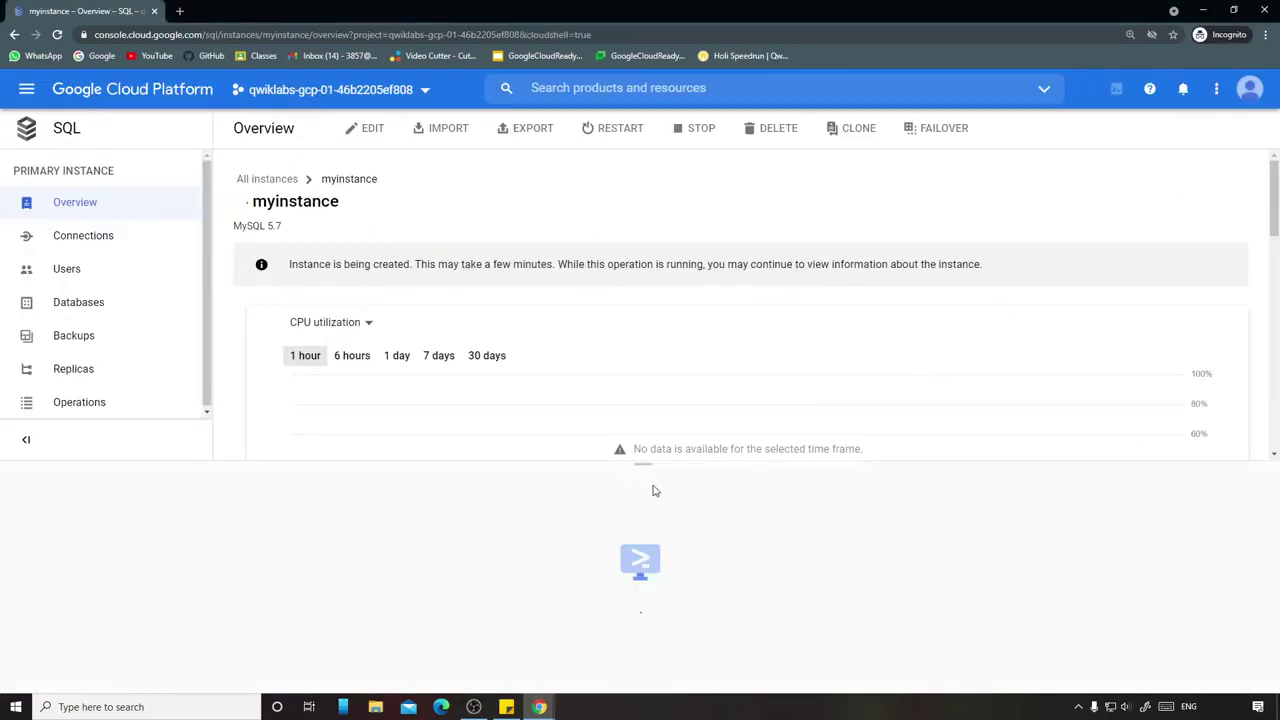
pyautogui.moveTo(643, 466); pyautogui.dragTo(663, 384)
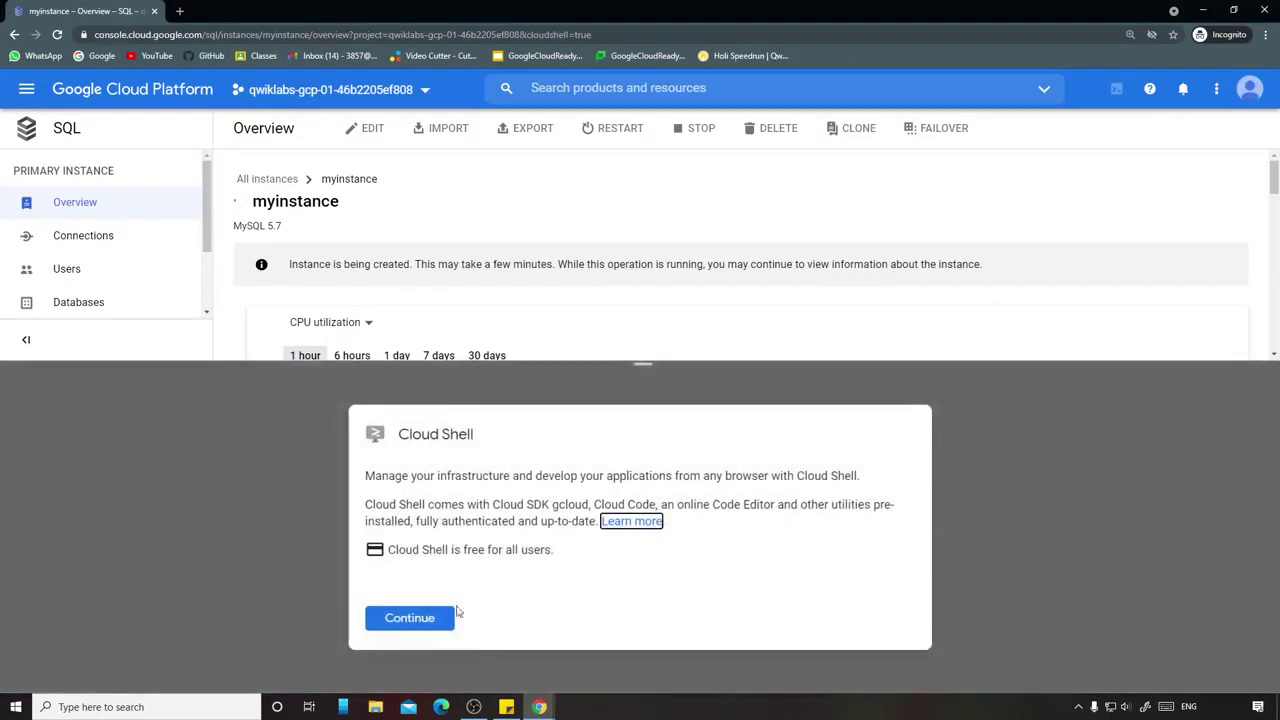
pyautogui.click(445, 616)
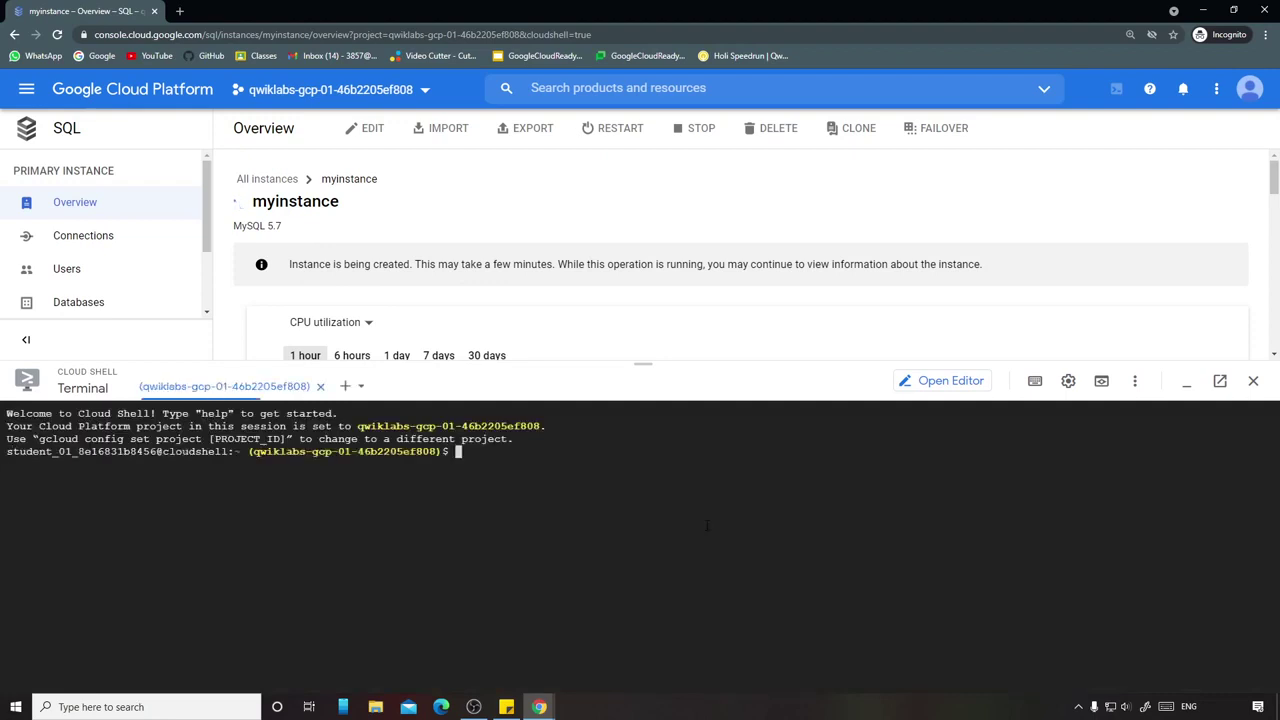
# Step: Set the Cloud Shell terminal's text size to Large
pyautogui.click(1068, 381)
pyautogui.moveTo(1029, 443)
pyautogui.moveTo(714, 470)
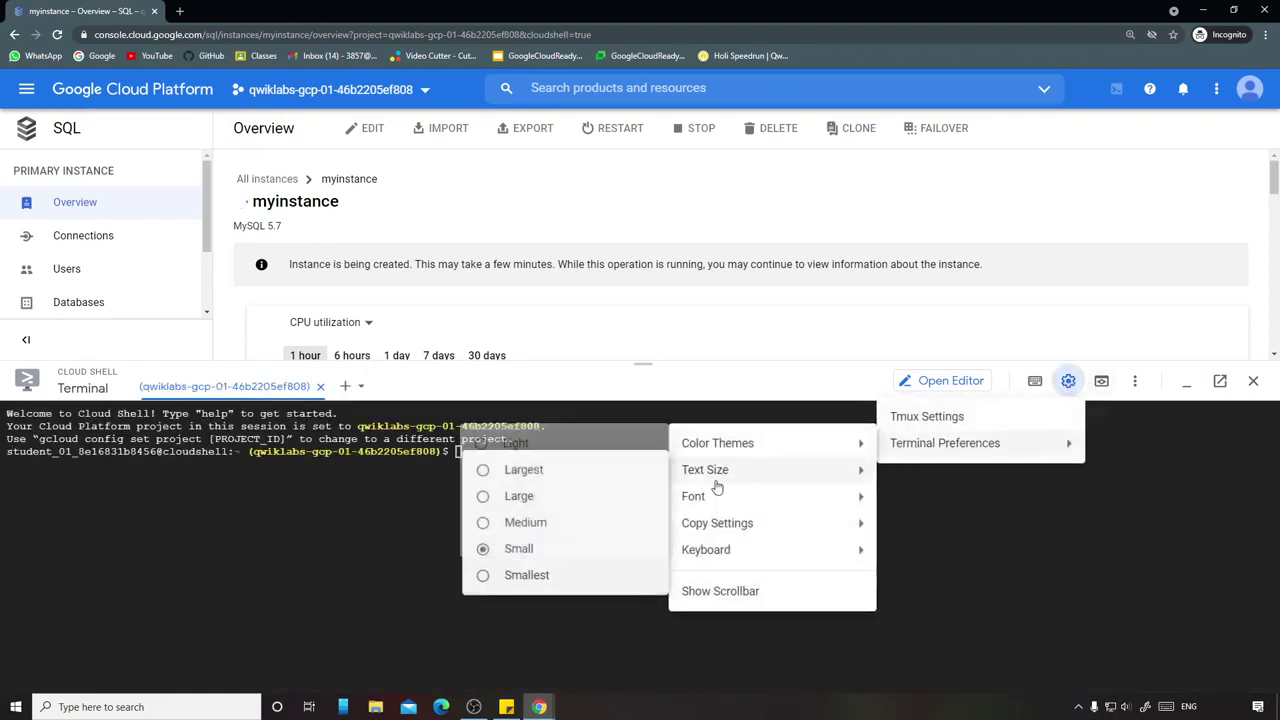
pyautogui.click(517, 497)
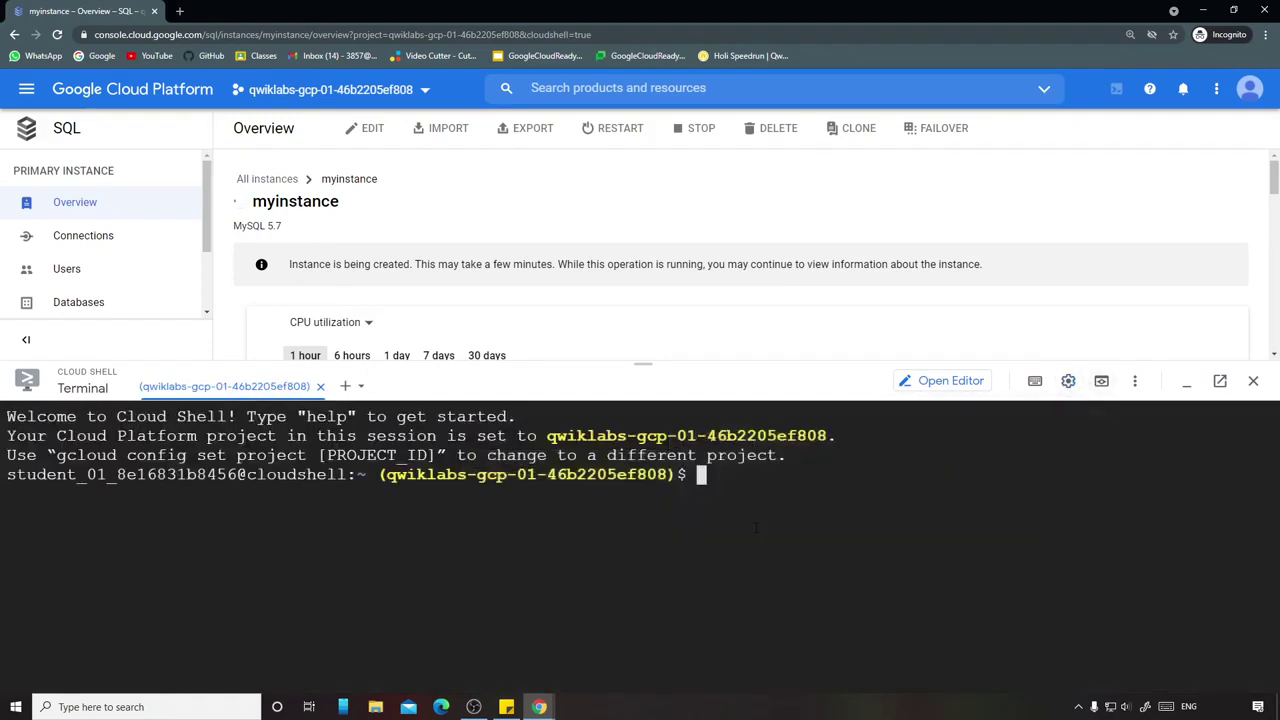
# Step: Run "gcloud auth list" in Cloud Shell and authorize the request for credentials
pyautogui.write('gcloud auth li')
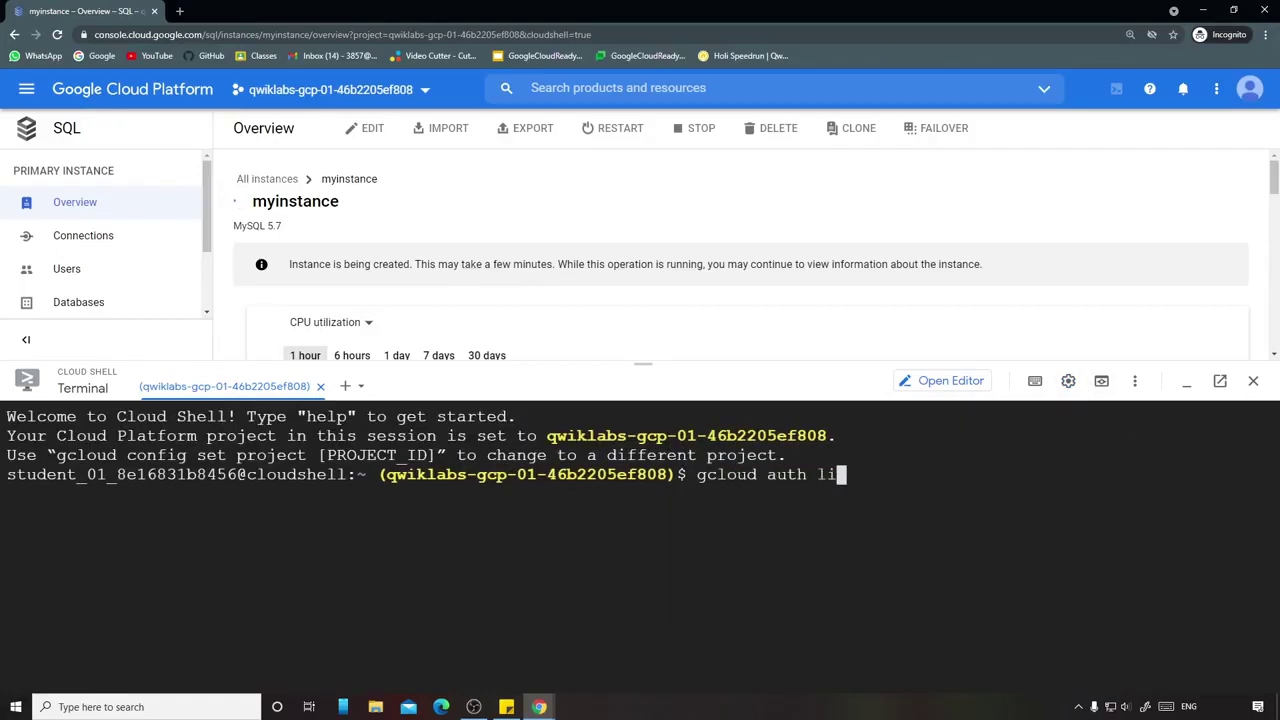
pyautogui.write('st')
pyautogui.press('Return')
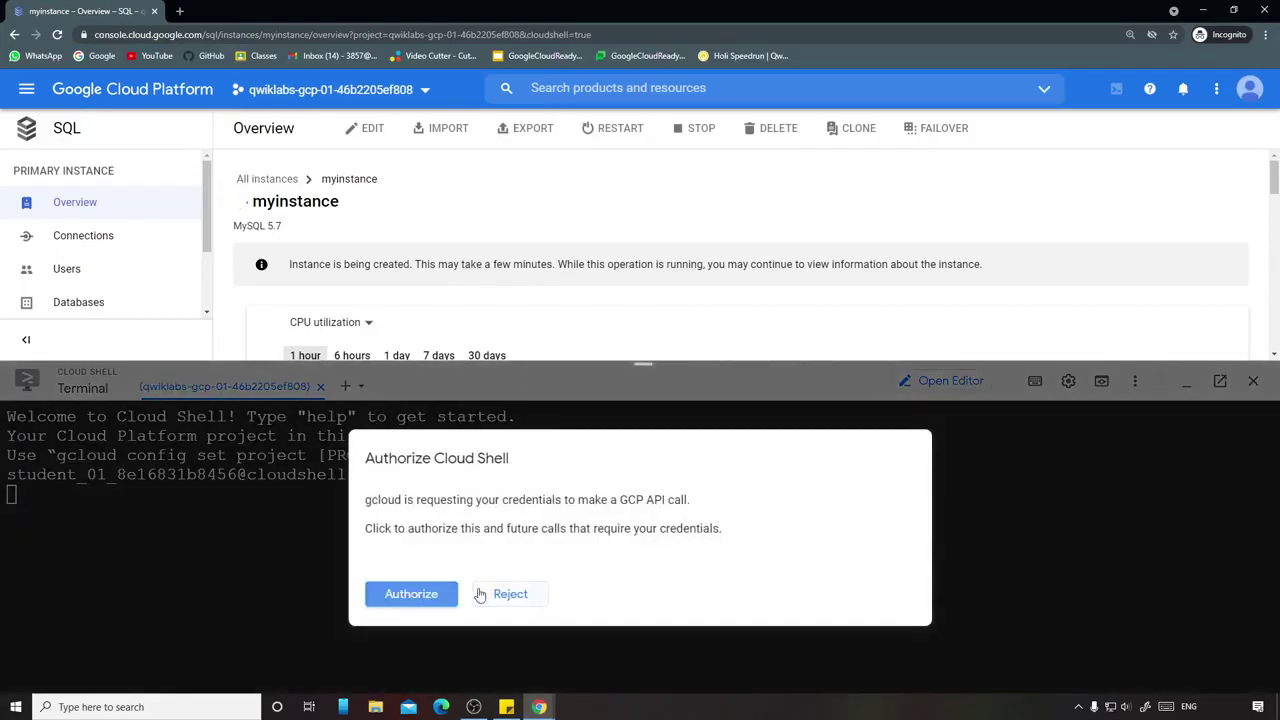
pyautogui.click(430, 594)
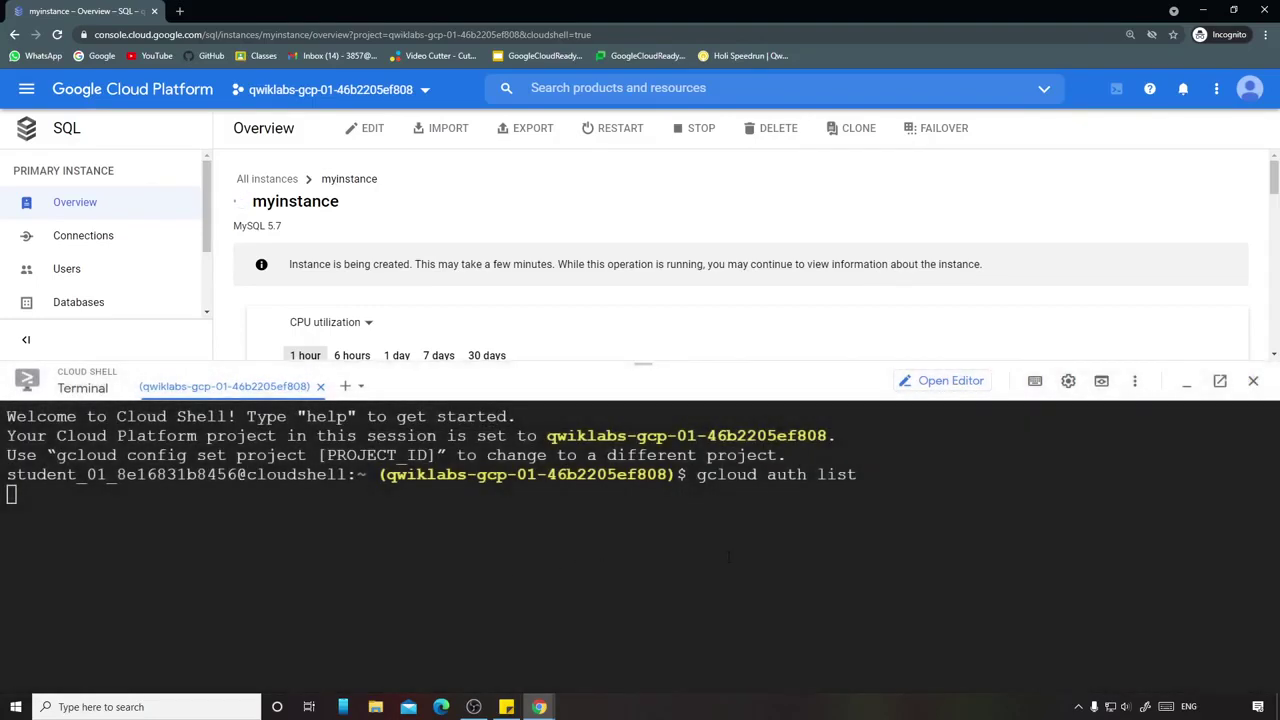
# Step: Reload the myinstance overview page to refresh its status and enlarge the recovered Cloud Shell terminal
pyautogui.click(1186, 381)
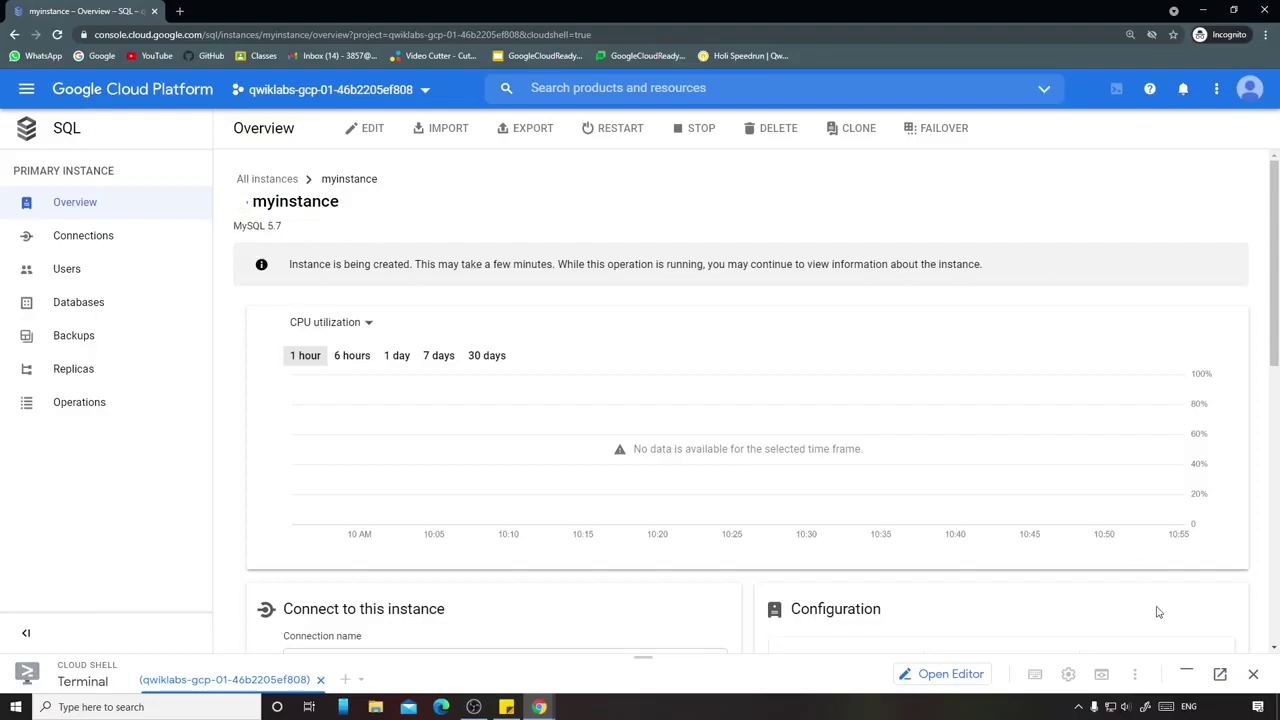
pyautogui.click(1186, 673)
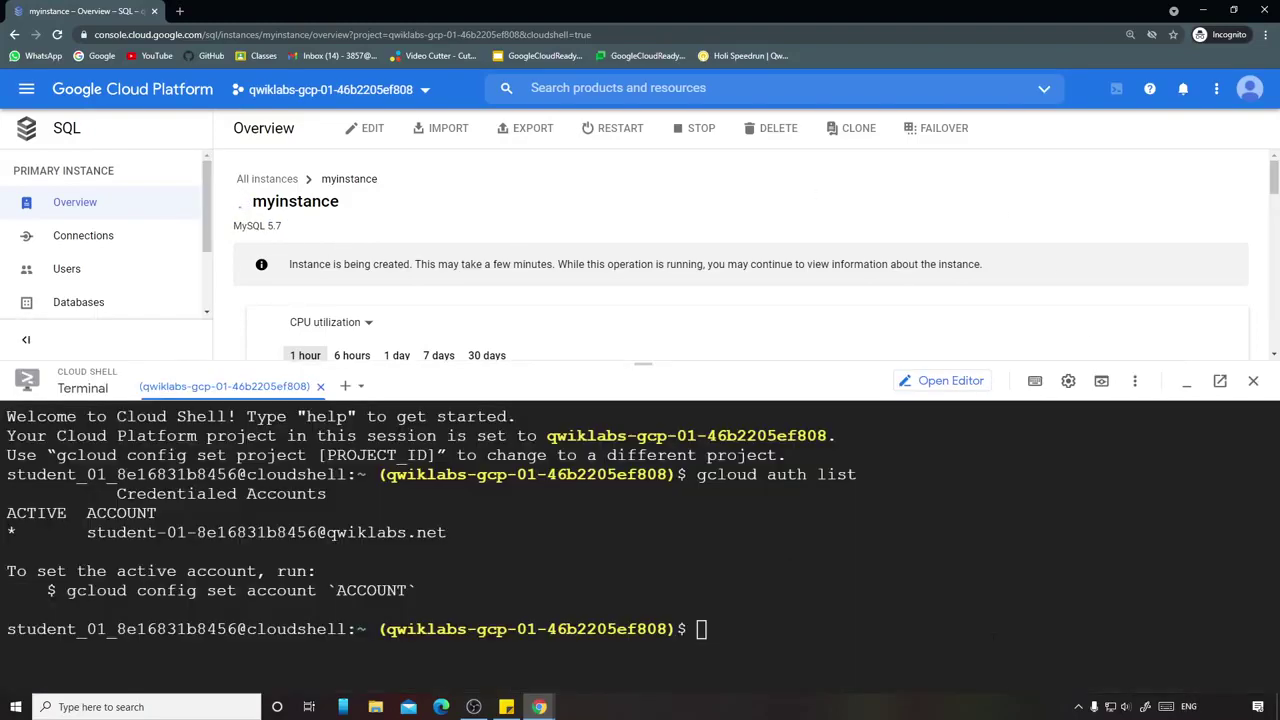
pyautogui.click(64, 37)
pyautogui.click(702, 110)
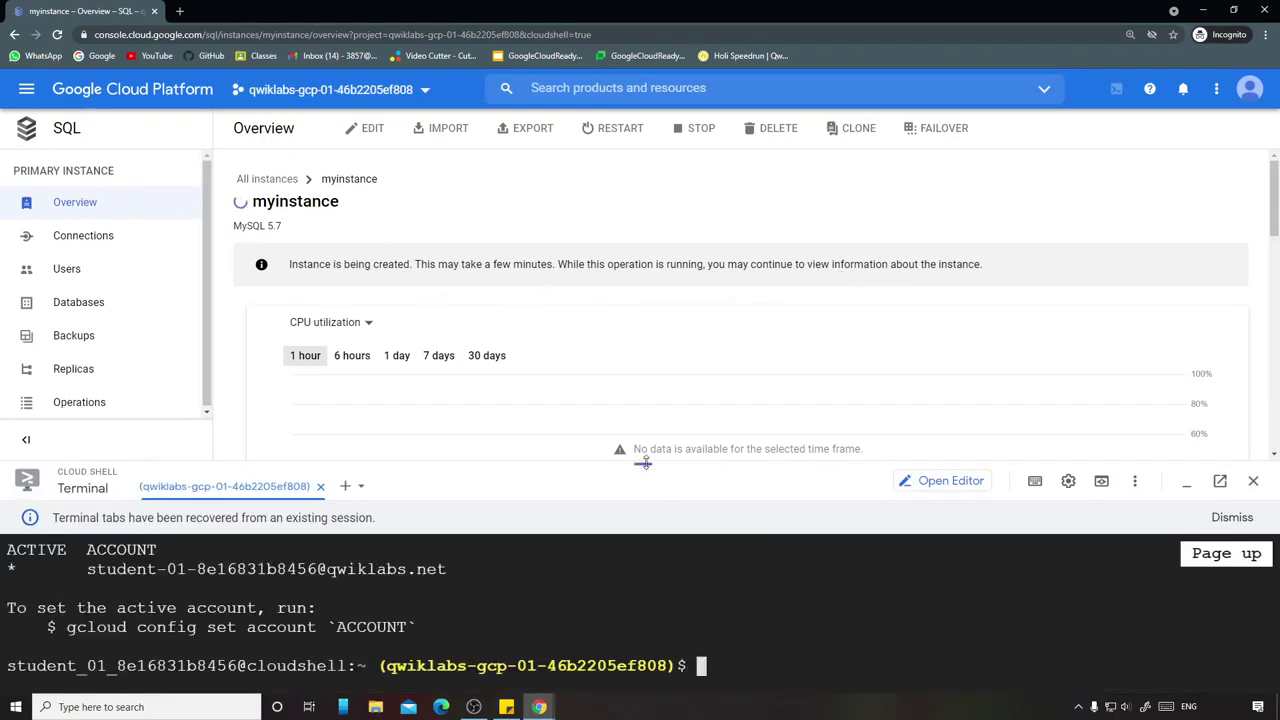
pyautogui.moveTo(643, 464); pyautogui.dragTo(643, 377)
pyautogui.click(1230, 433)
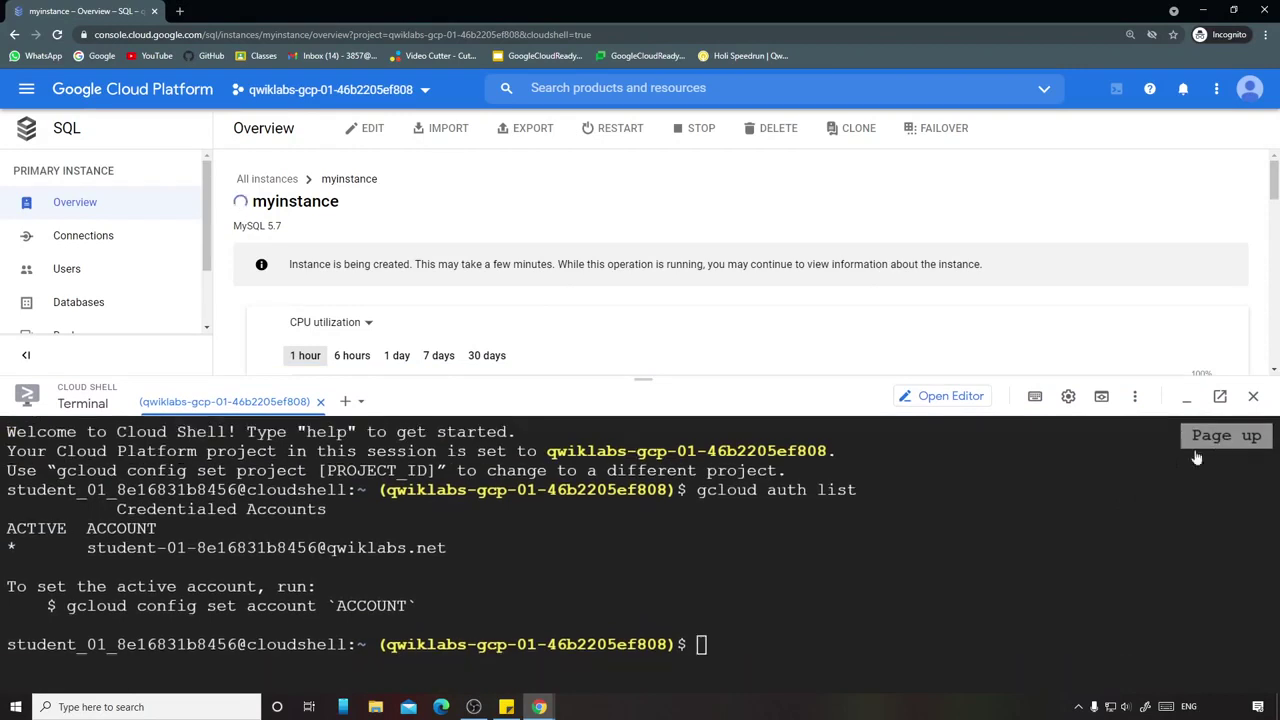
pyautogui.click(845, 558)
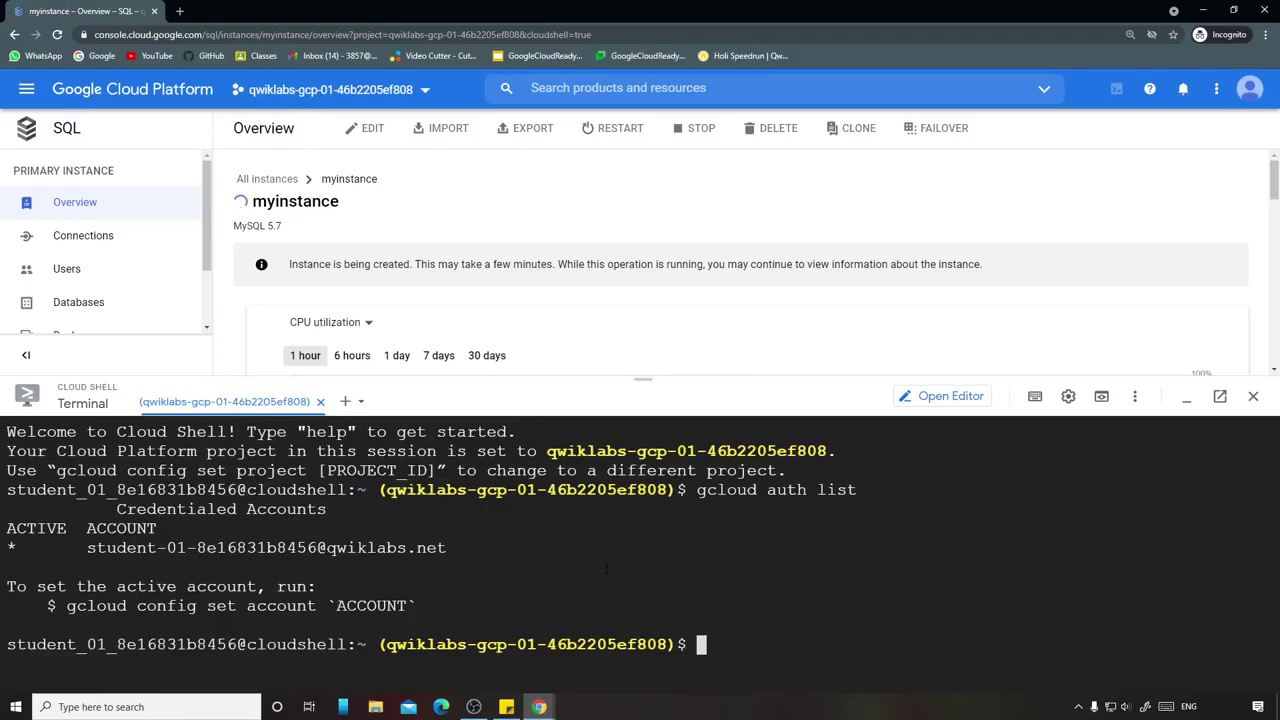
# Step: Try to connect to the instance as root with the lab's command "gcloud sql connect myinstance --user=root"
pyautogui.click(477, 273)
pyautogui.moveTo(560, 702)
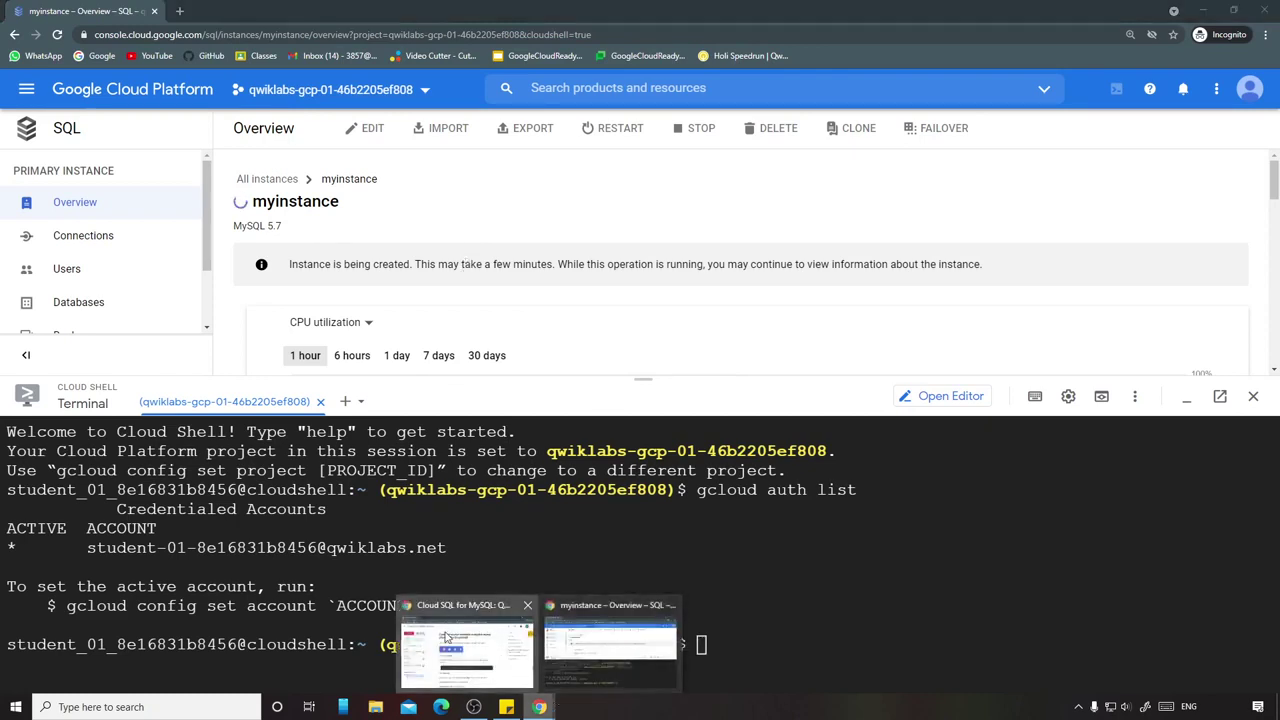
pyautogui.click(447, 637)
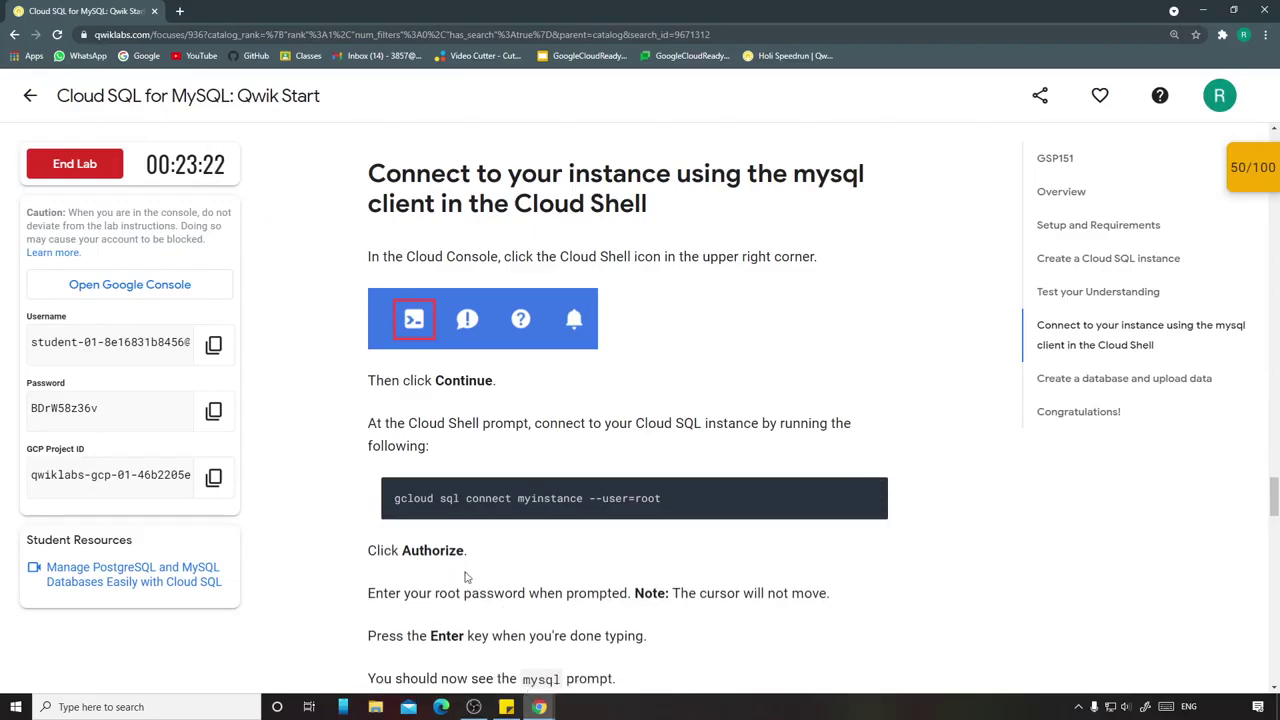
pyautogui.moveTo(539, 705)
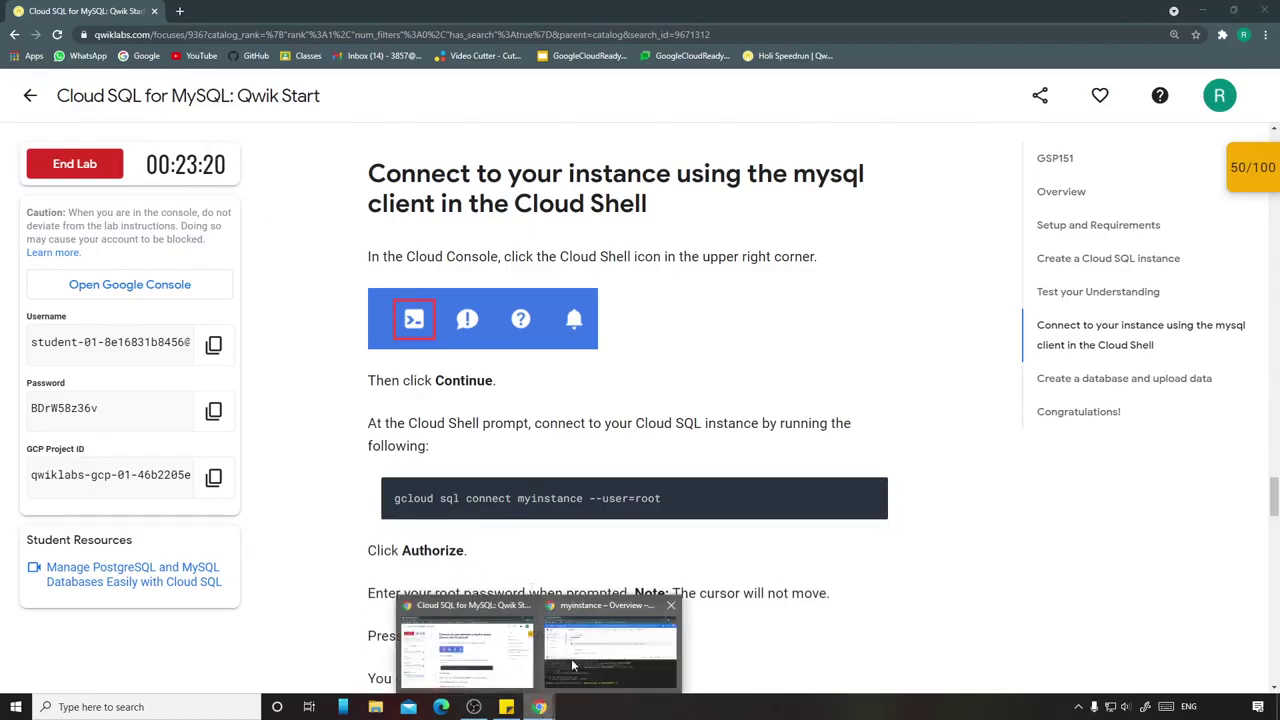
pyautogui.click(573, 665)
pyautogui.write('gcloud sql connect myinstance --user=root')
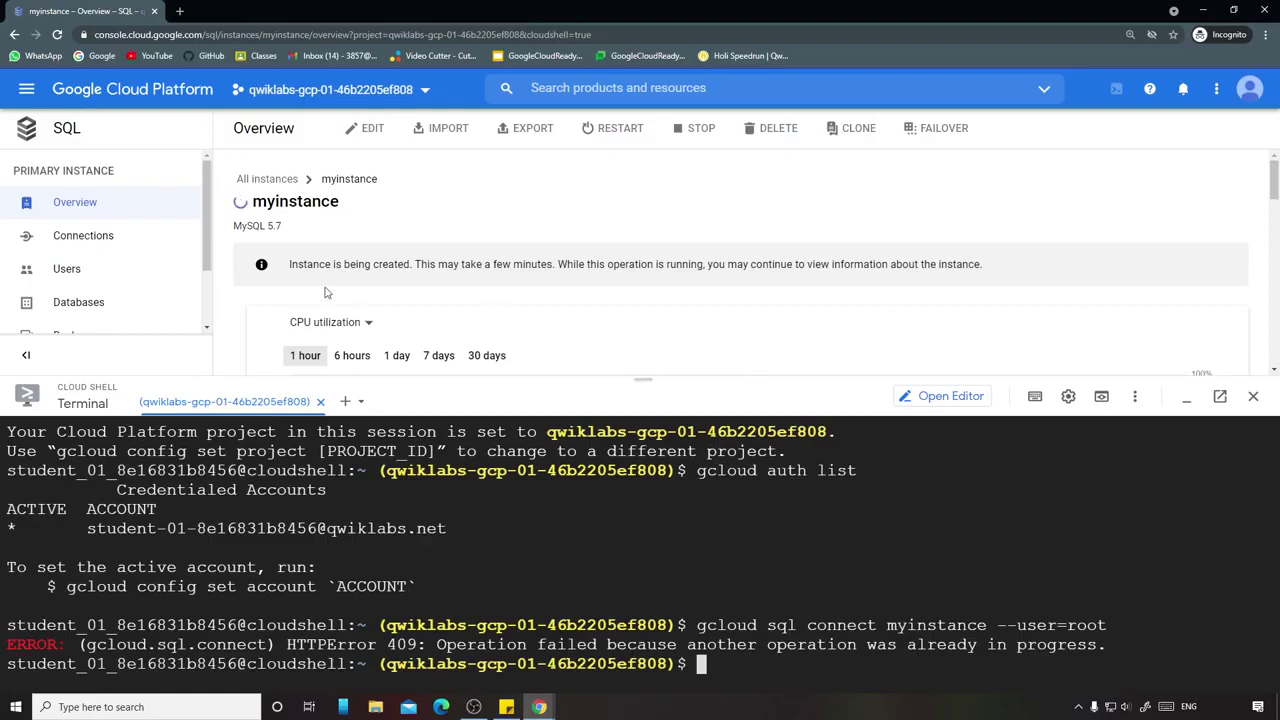
# Step: Check that myinstance is ready and rerun "gcloud sql connect myinstance --user=root" in Cloud Shell
pyautogui.moveTo(243, 210)
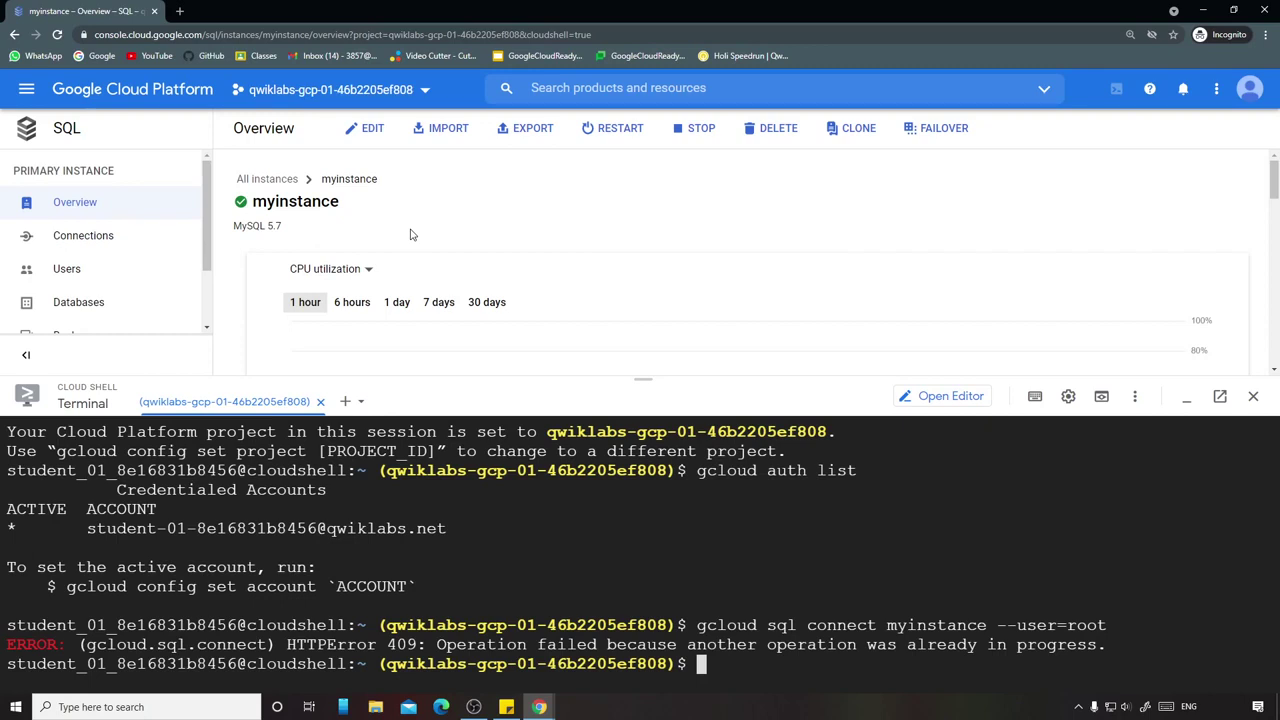
pyautogui.press('Up')
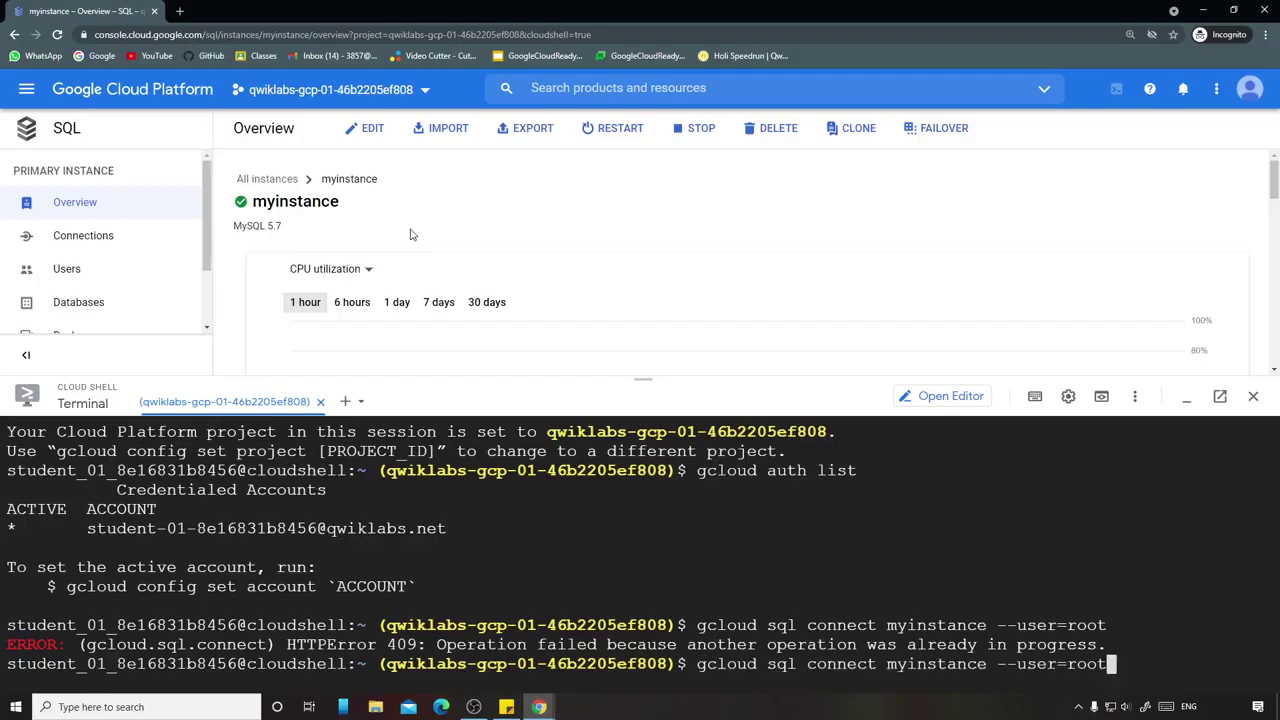
pyautogui.press('Return')
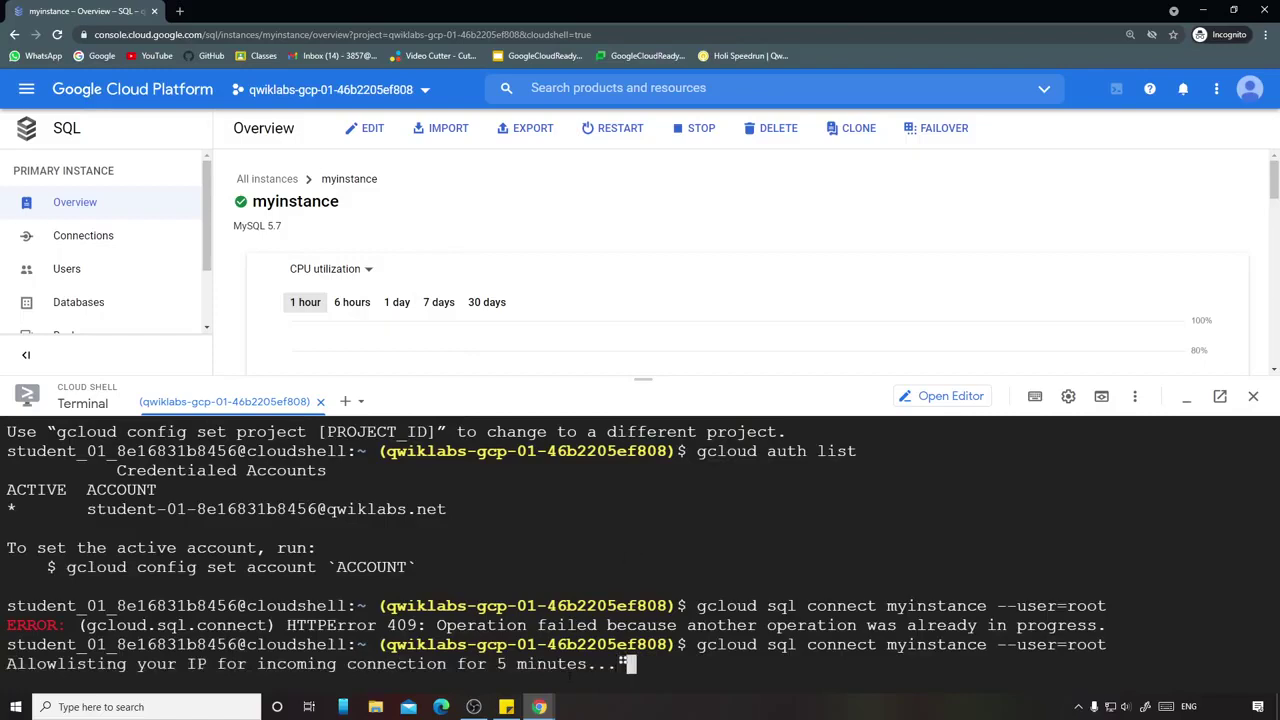
# Step: Read the lab instructions on entering the root password and reaching the mysql prompt
pyautogui.moveTo(539, 707)
pyautogui.click(466, 645)
pyautogui.scroll(-3, 603, 499)
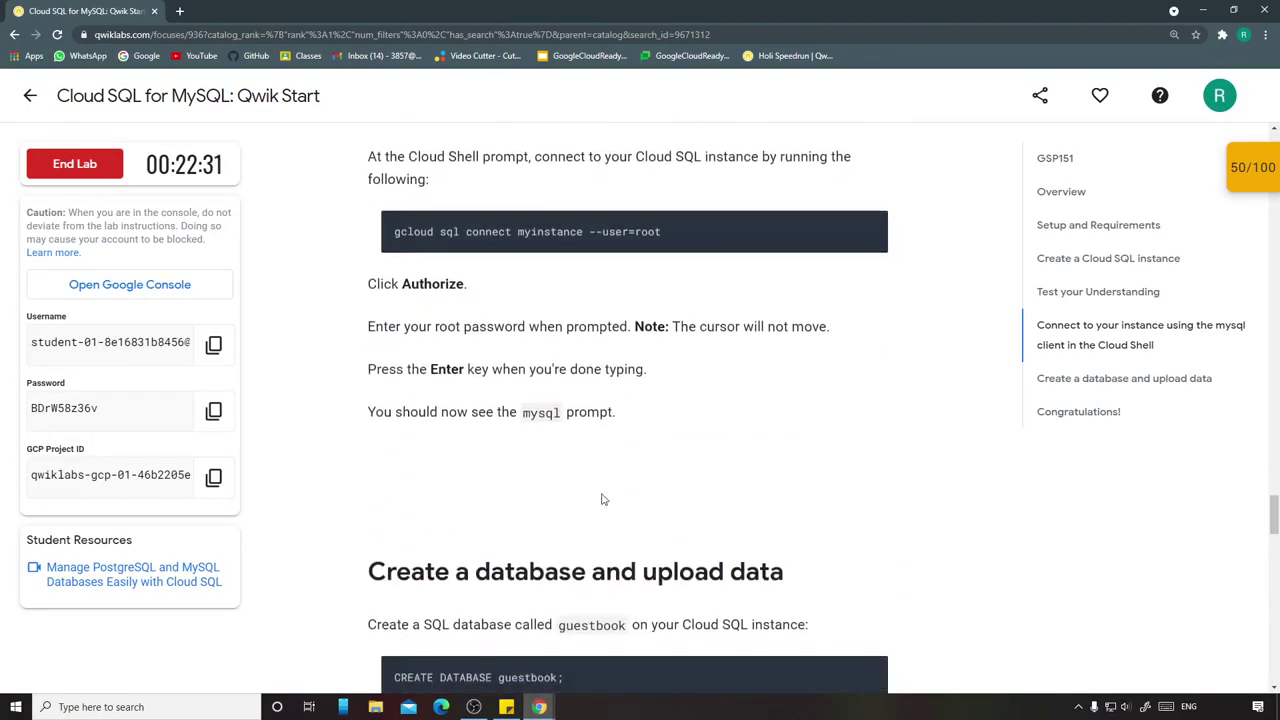
pyautogui.scroll(1, 557, 490)
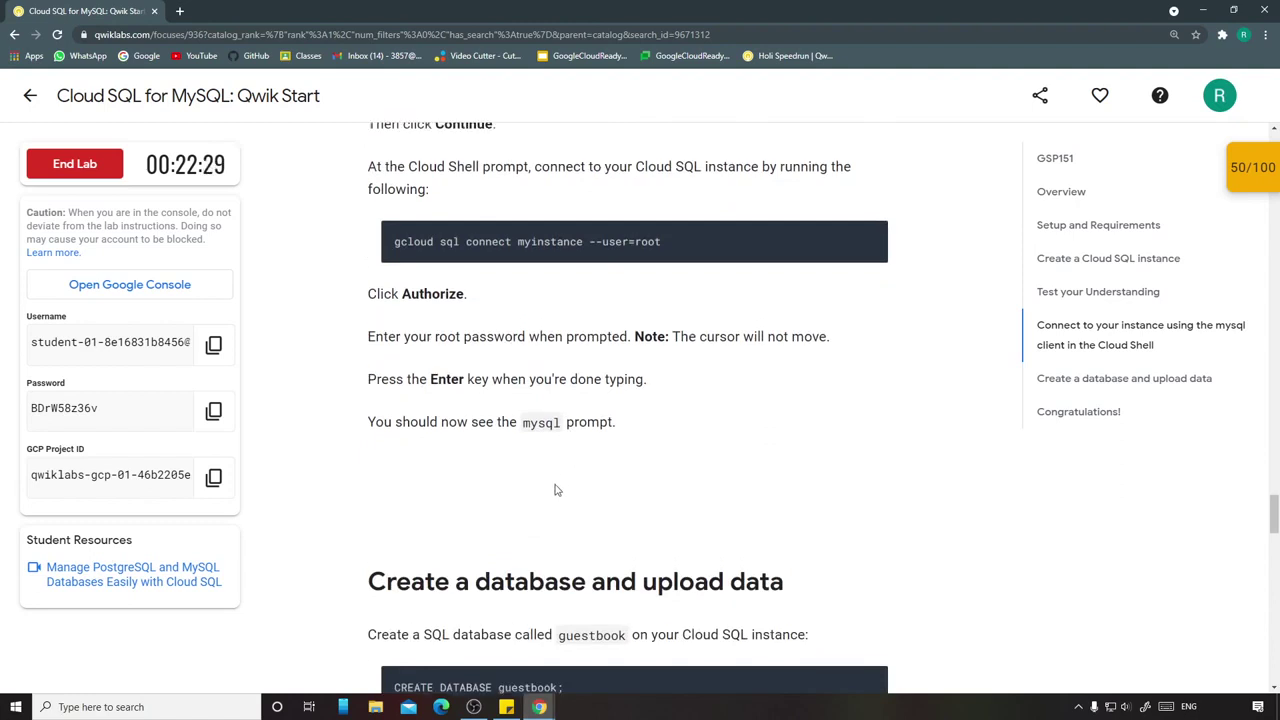
pyautogui.scroll(-1, 557, 490)
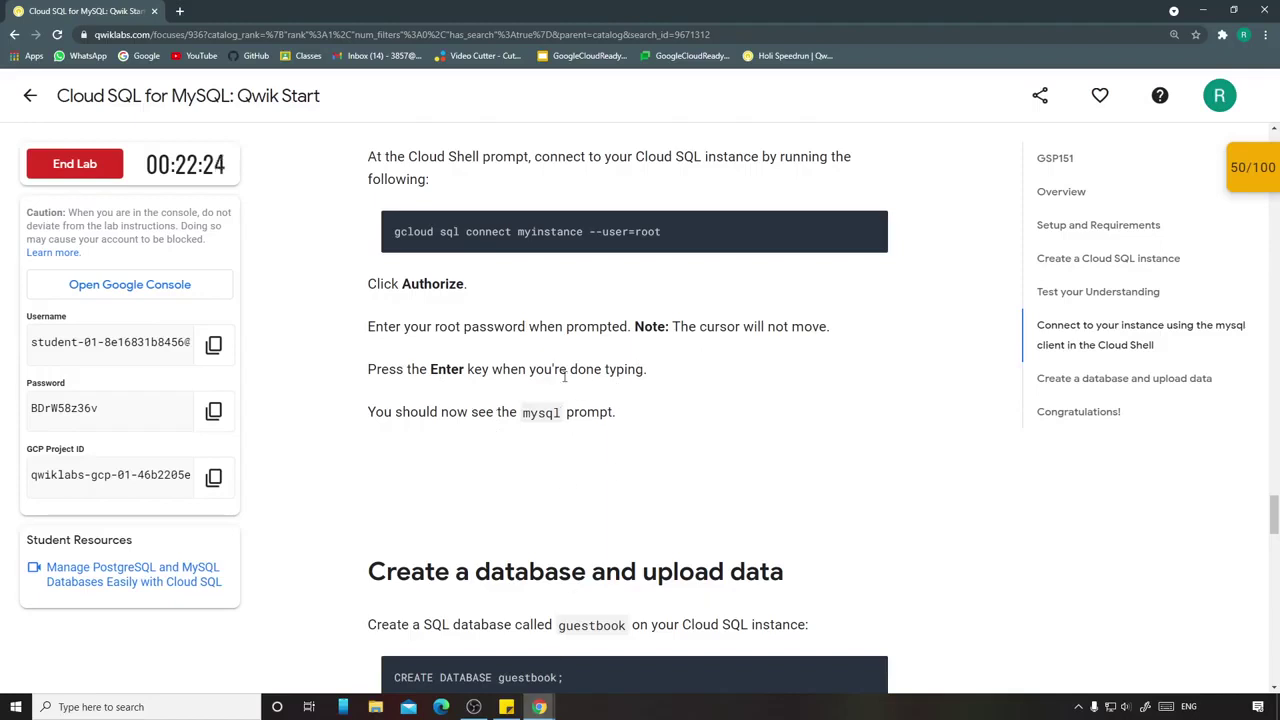
pyautogui.moveTo(405, 328); pyautogui.dragTo(777, 343)
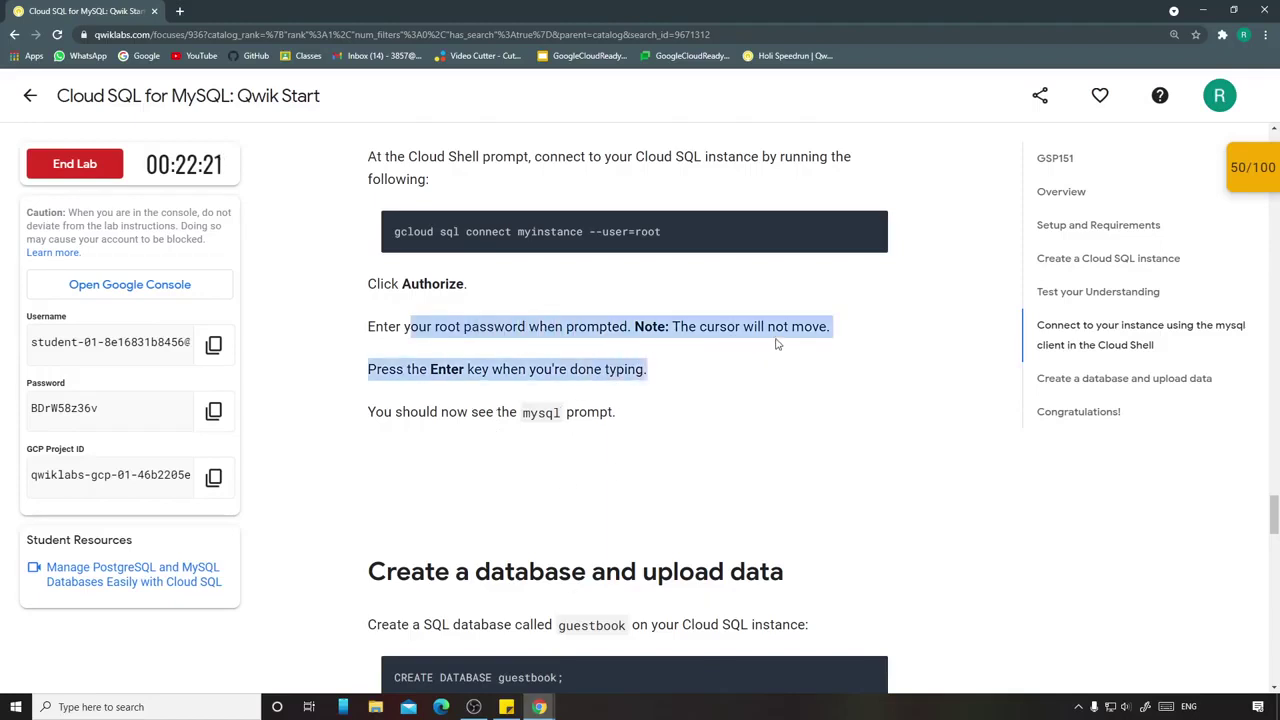
pyautogui.tripleClick(777, 343)
pyautogui.click(746, 424)
# Step: Return to the Cloud Shell window and copy the saved root password from the Sticky Notes note
pyautogui.click(539, 707)
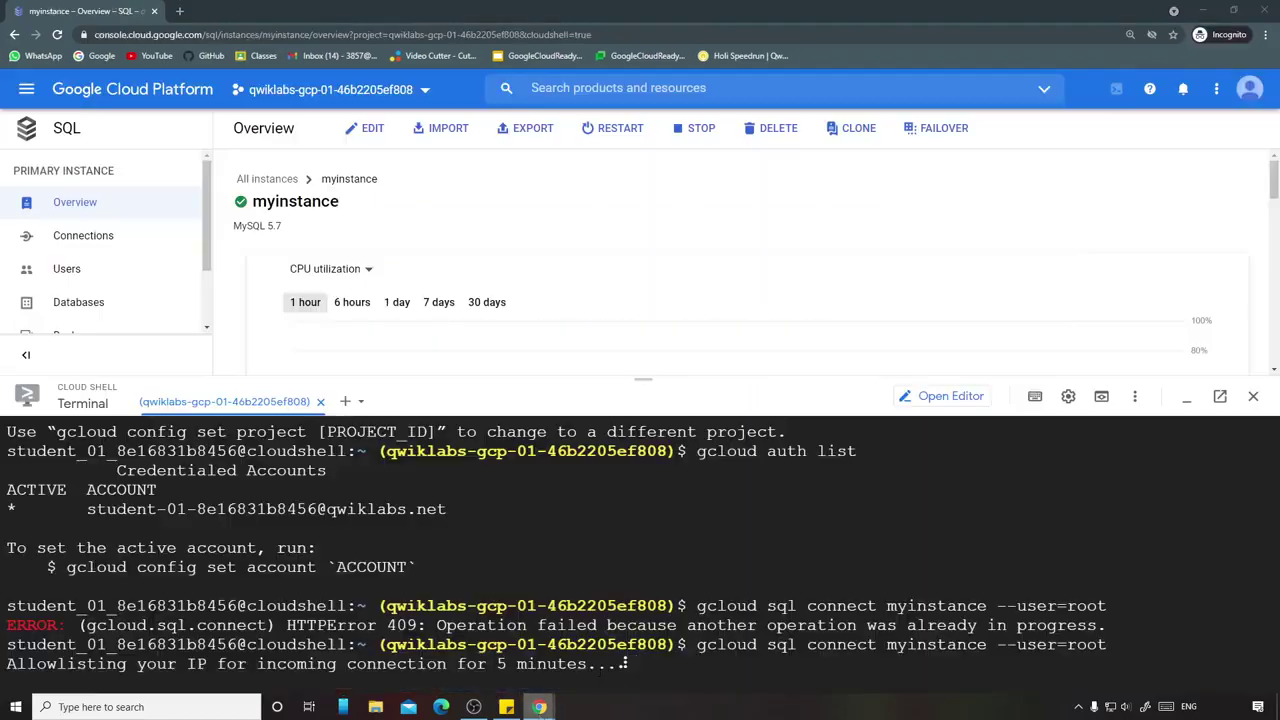
pyautogui.click(507, 707)
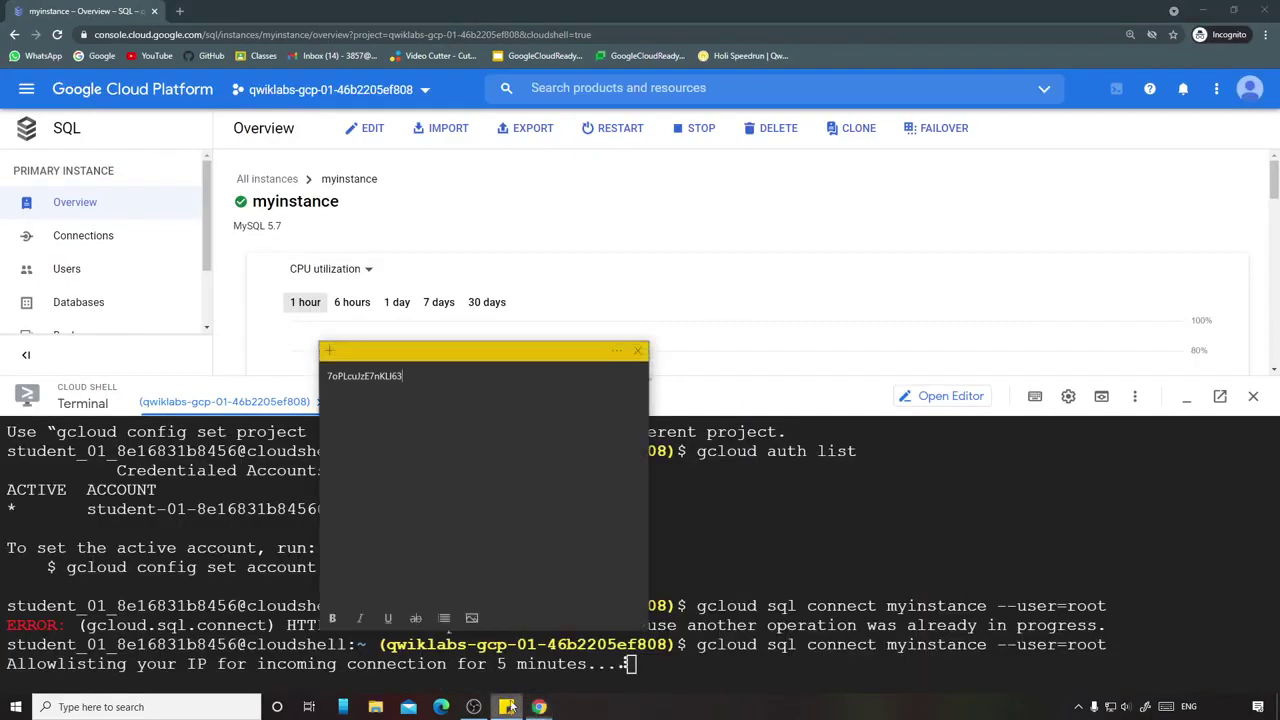
pyautogui.hotkey('ctrl', 'a')
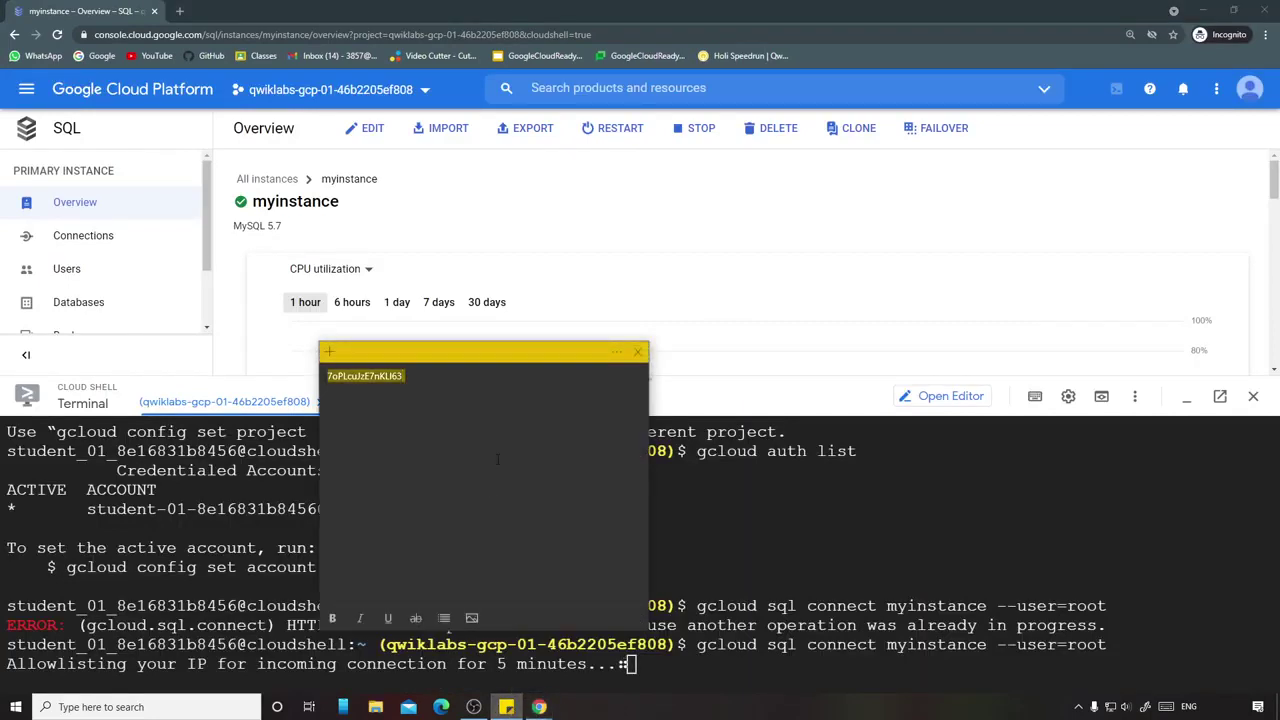
pyautogui.rightClick(397, 372)
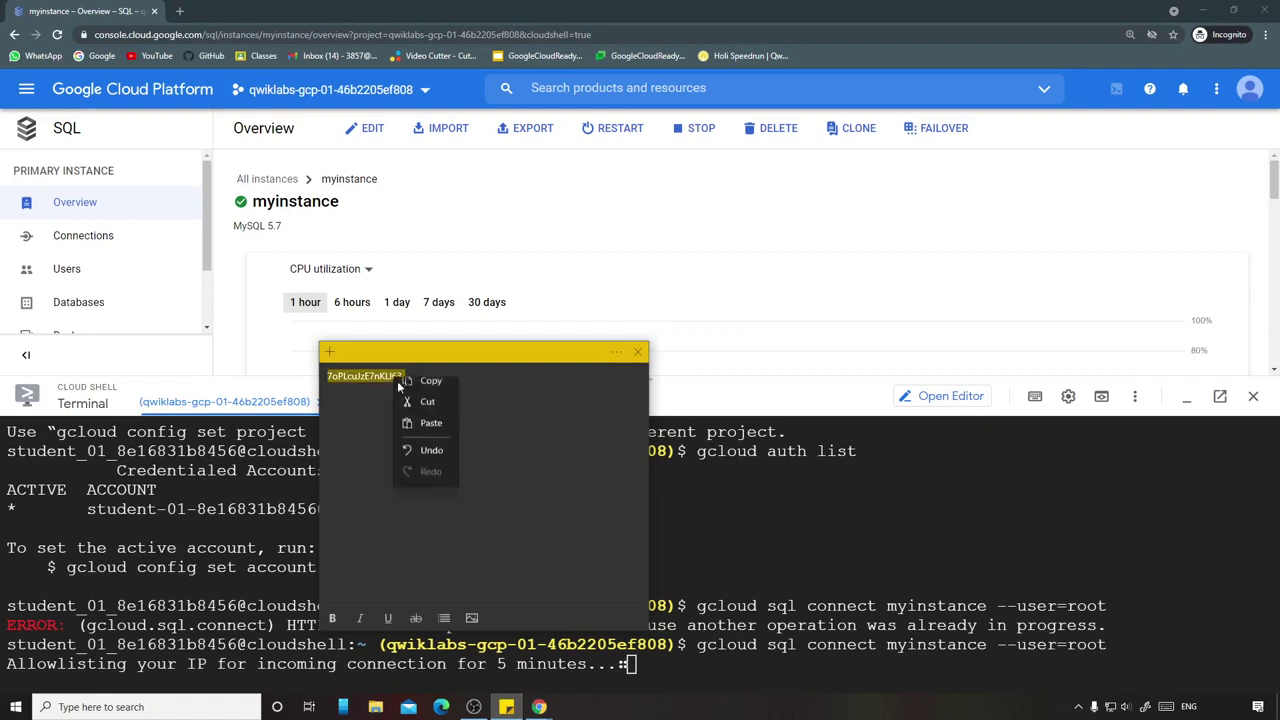
pyautogui.click(406, 381)
pyautogui.click(410, 386)
# Step: Enlarge the Cloud Shell terminal and submit the root password at the MySQL connection's password prompt
pyautogui.click(818, 531)
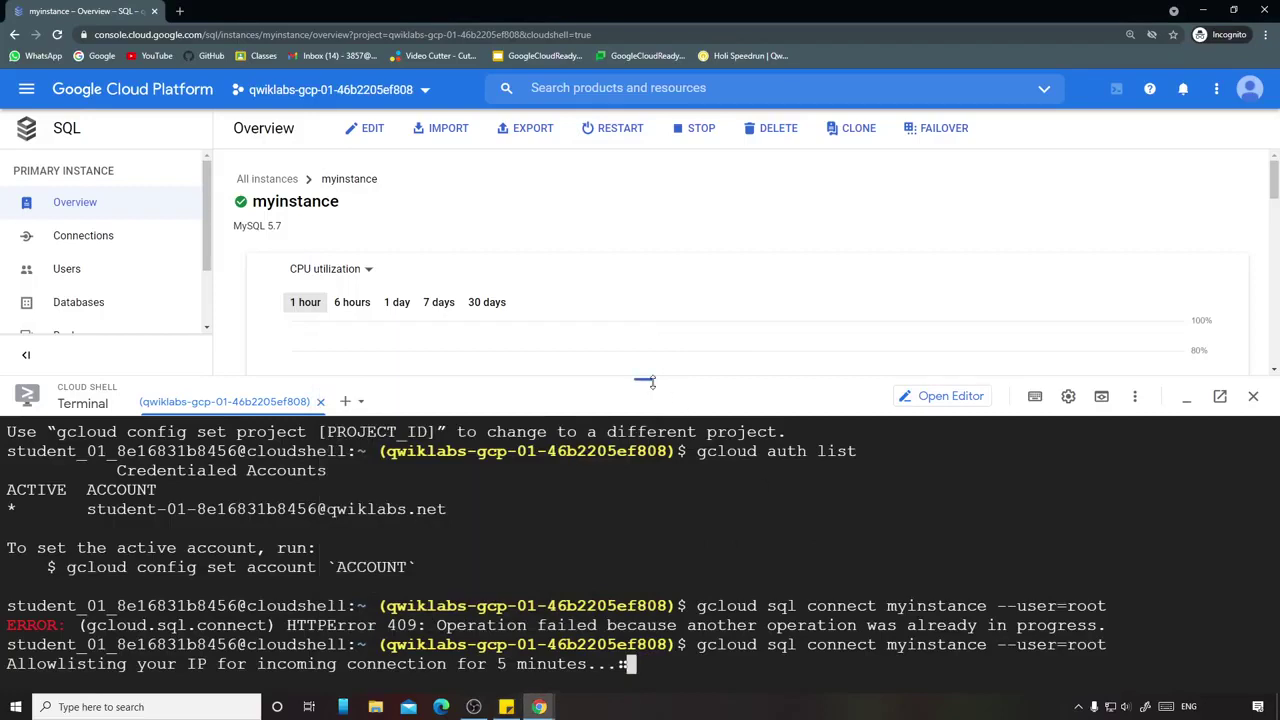
pyautogui.moveTo(645, 380); pyautogui.dragTo(643, 252)
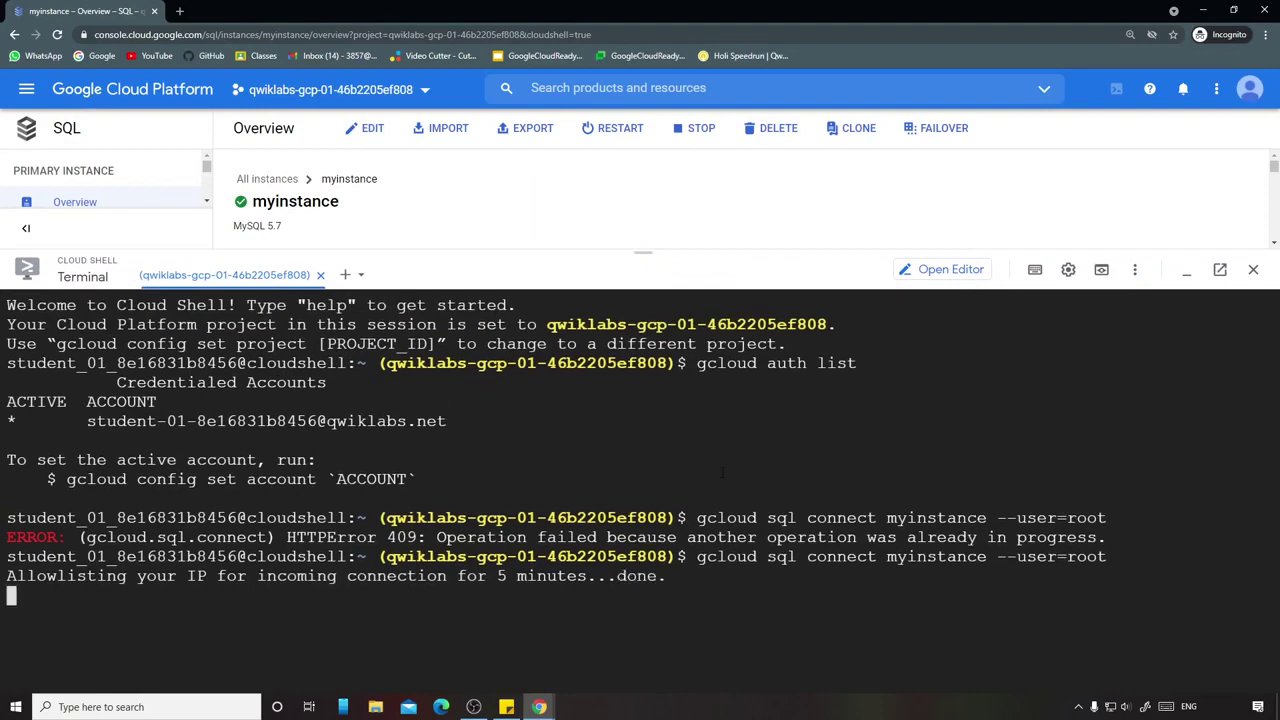
pyautogui.press('pageup')
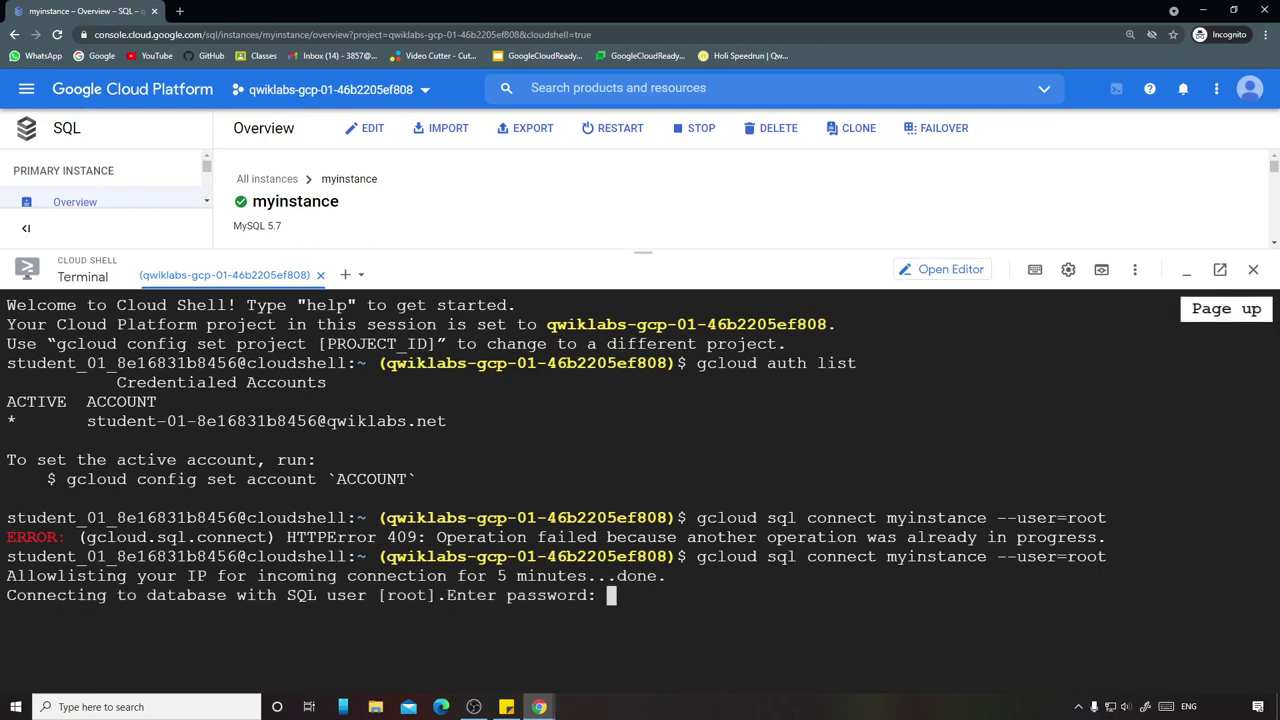
pyautogui.press('Return')
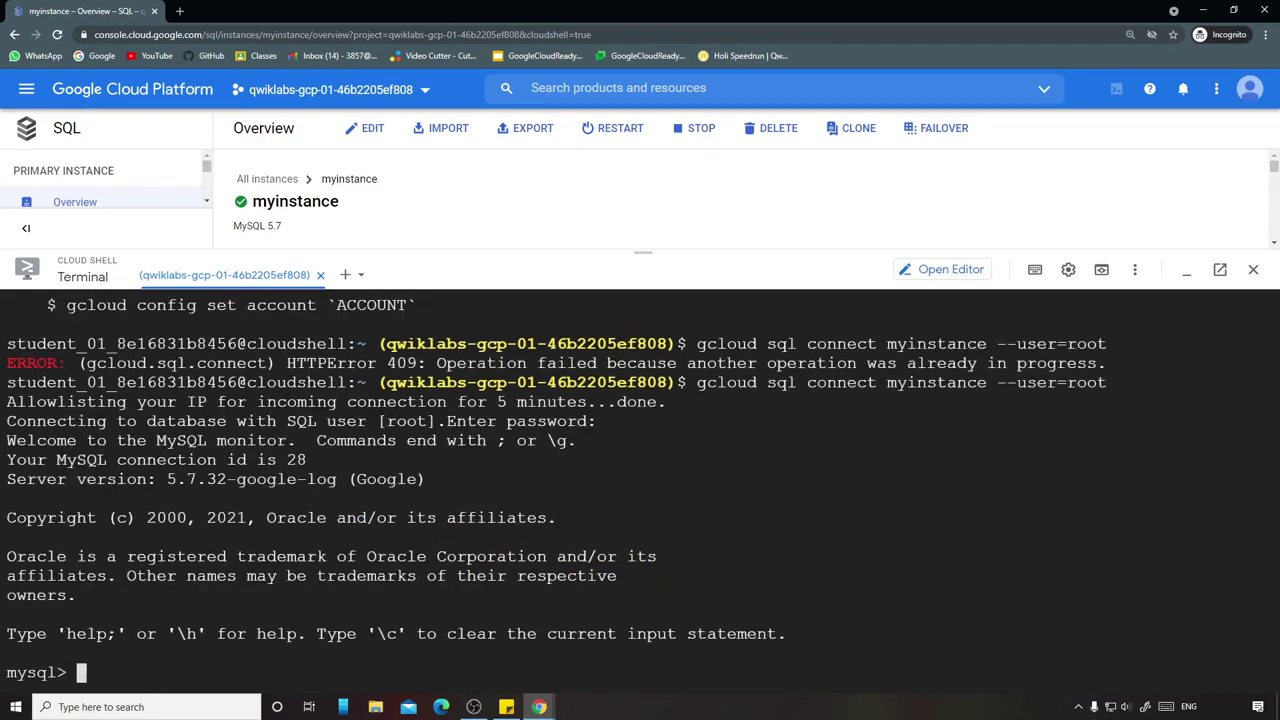
# Step: Copy "CREATE DATABASE guestbook;" from the lab instructions and run it at the mysql prompt in Cloud Shell
pyautogui.moveTo(539, 706)
pyautogui.click(470, 668)
pyautogui.scroll(-3, 565, 505)
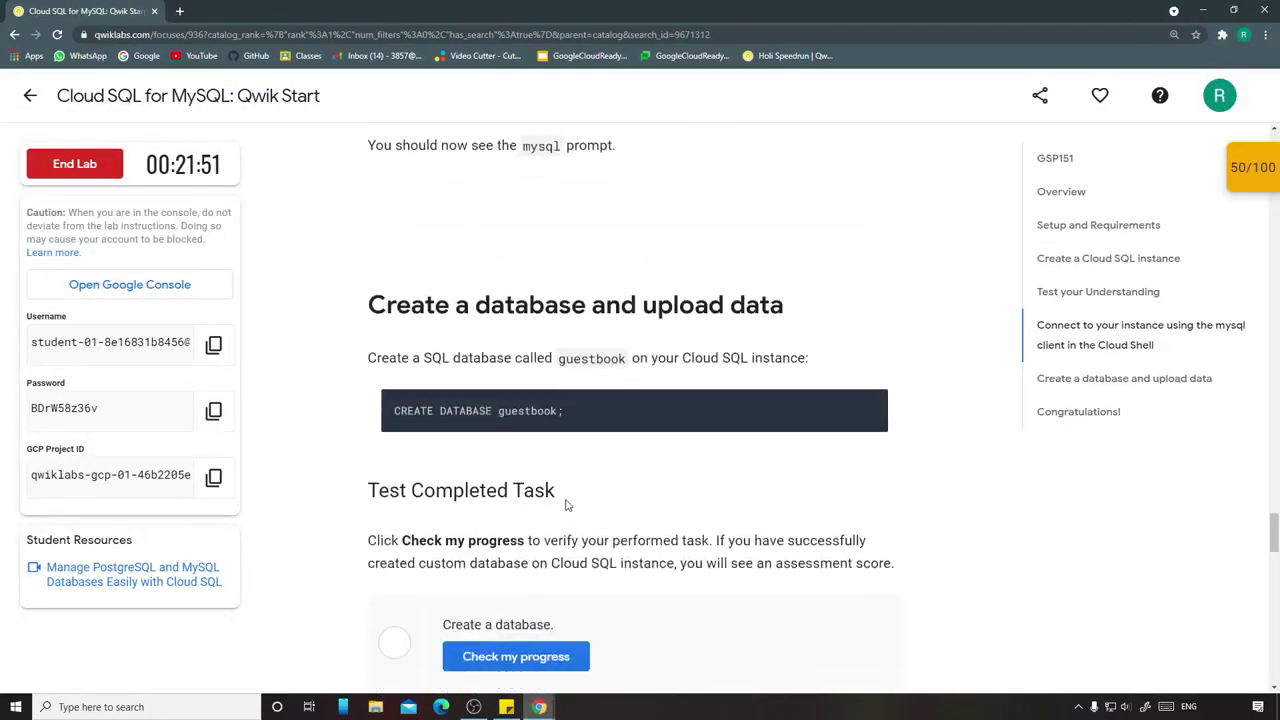
pyautogui.moveTo(563, 696)
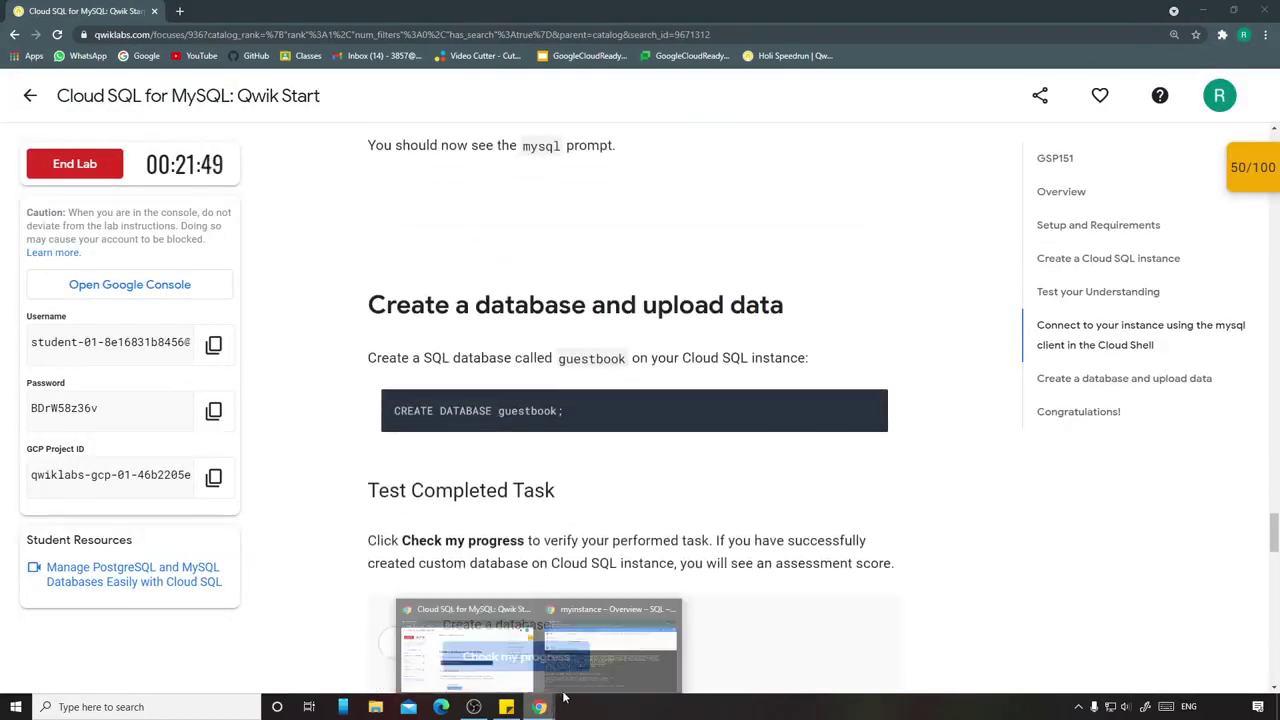
pyautogui.click(612, 650)
pyautogui.hotkey('ctrl', 'v')
pyautogui.press('Return')
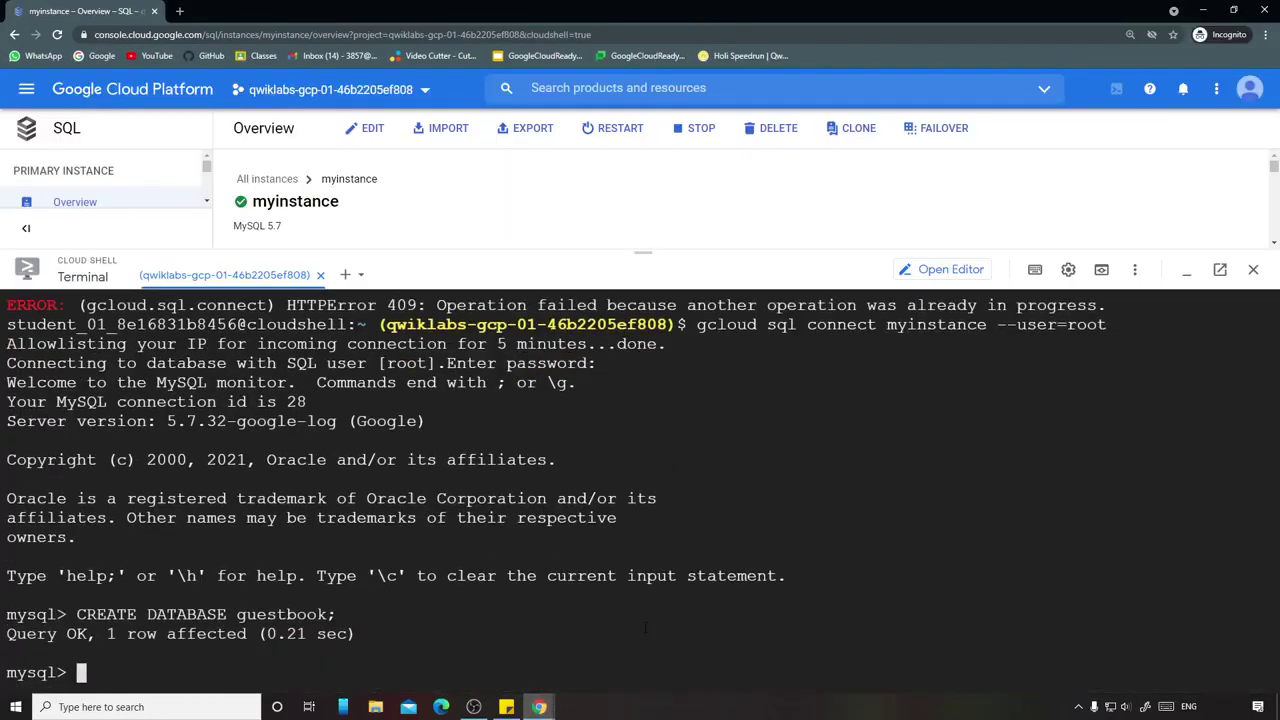
# Step: Return to the Qwiklabs page and check progress on the "Create a database" task
pyautogui.moveTo(539, 706)
pyautogui.click(465, 655)
pyautogui.click(506, 657)
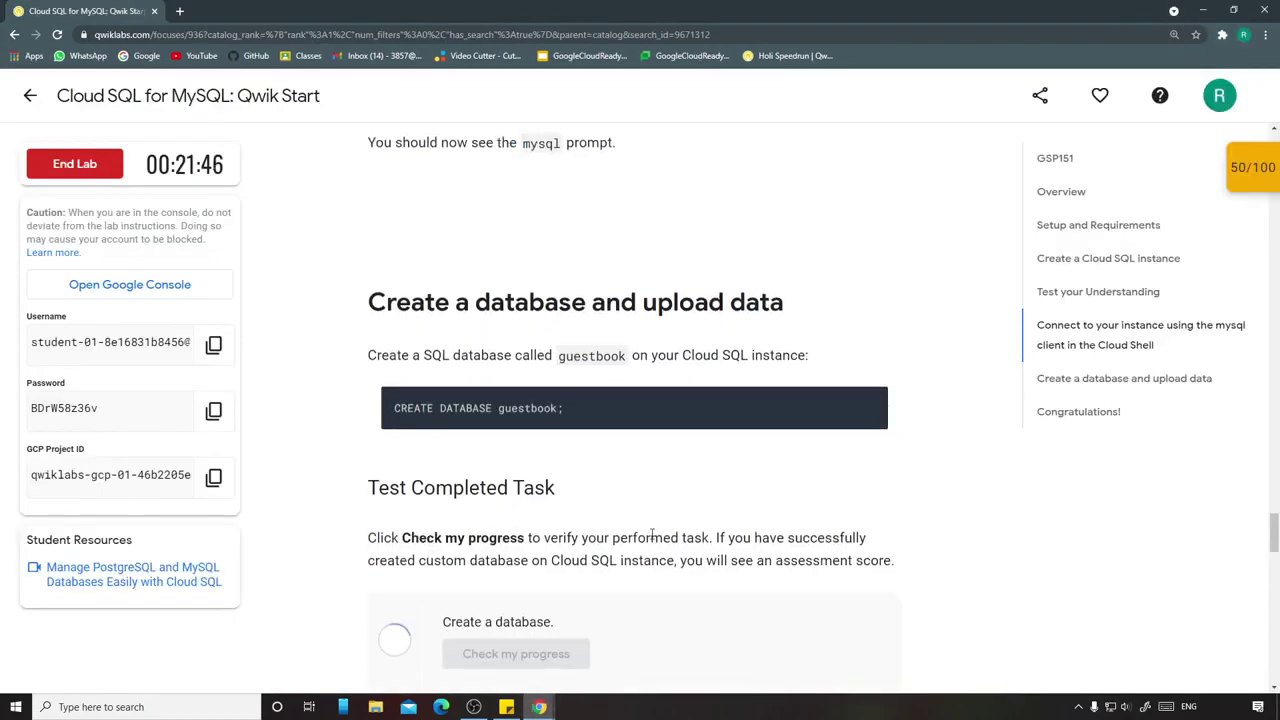
pyautogui.scroll(-1, 790, 430)
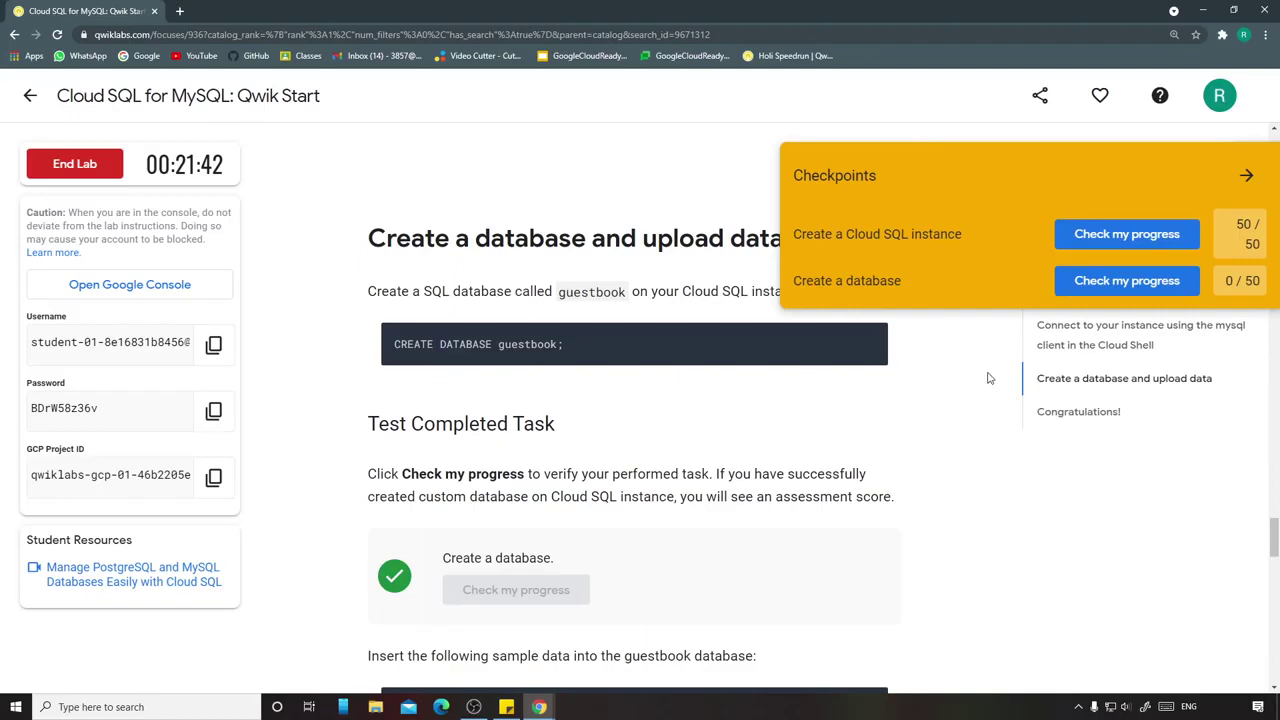
pyautogui.click(756, 107)
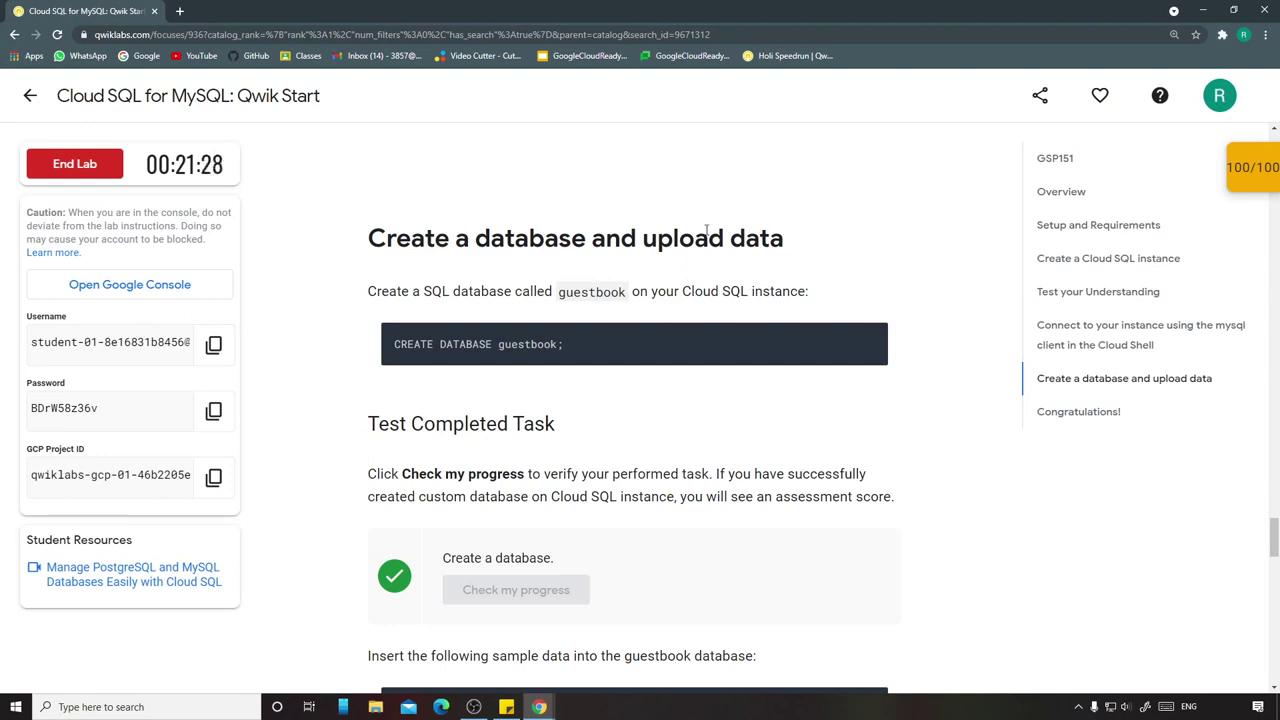
# Step: End the Cloud SQL for MySQL lab and confirm ending it
pyautogui.click(80, 166)
pyautogui.click(704, 149)
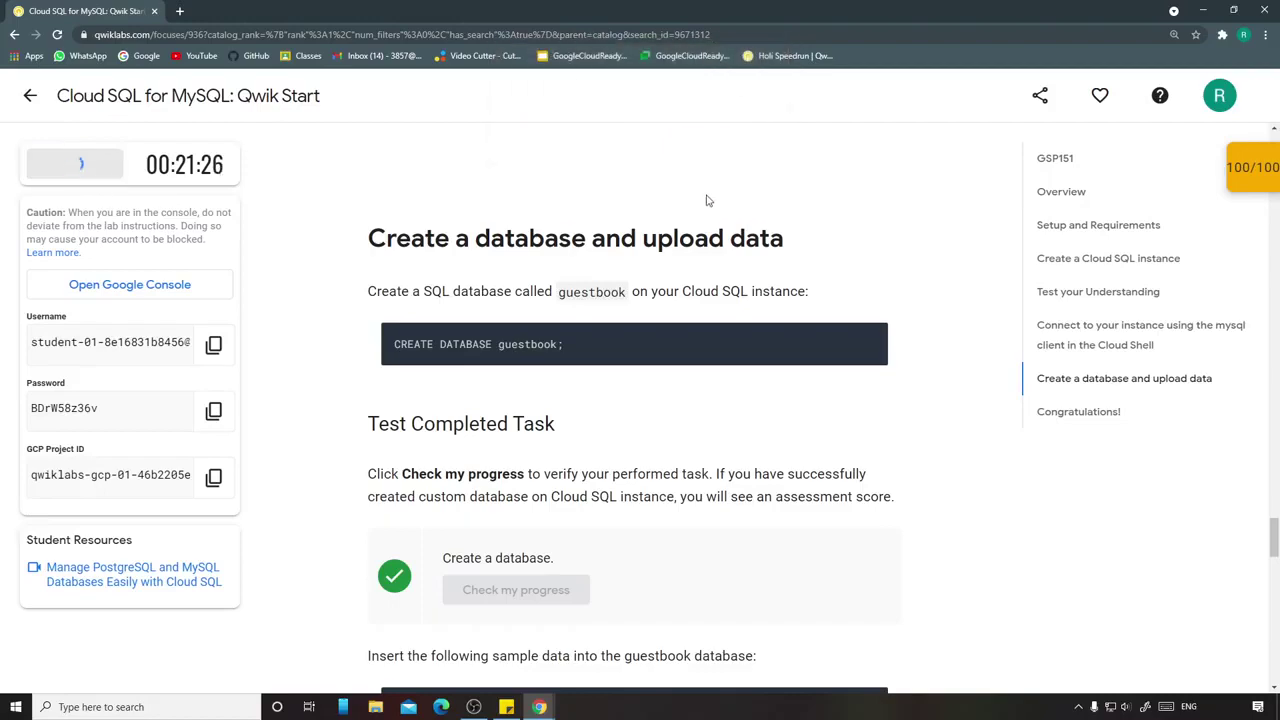
pyautogui.click(726, 437)
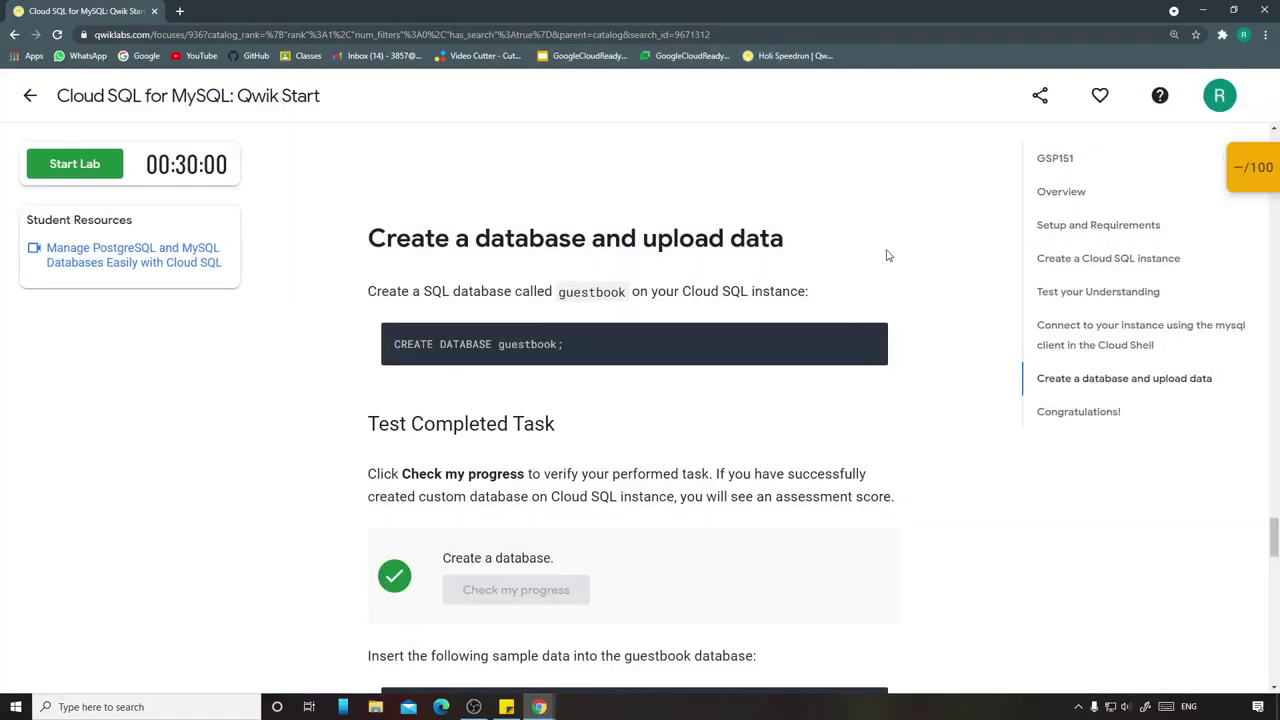